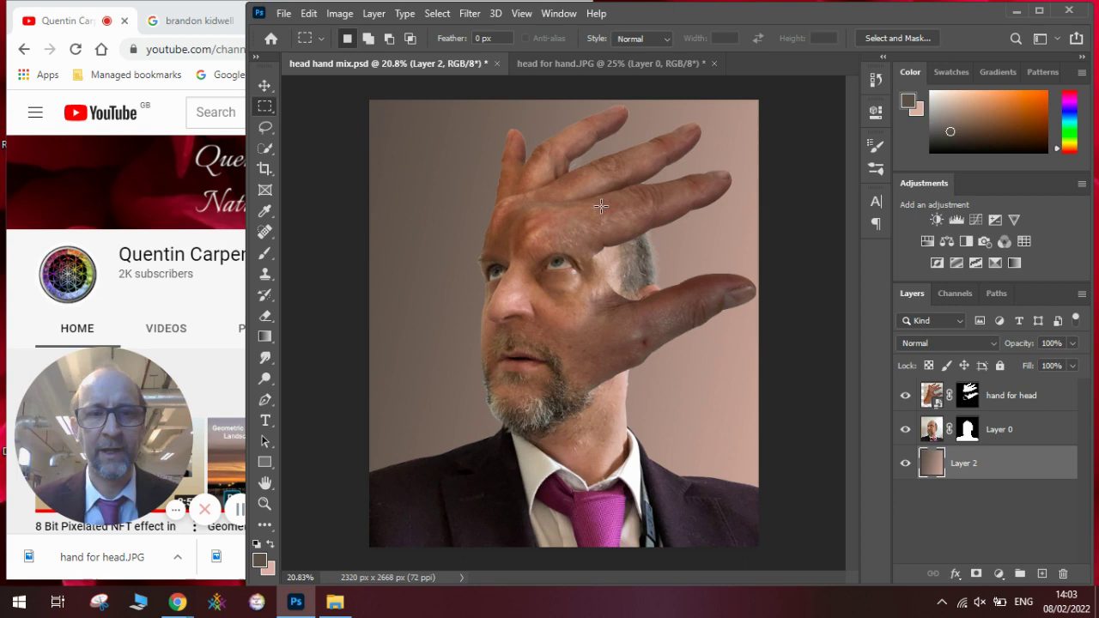
# Look over the artist's hand-over-face reference artwork in Chrome, then go back to the YouTube channel page.
pyautogui.click(197, 21)
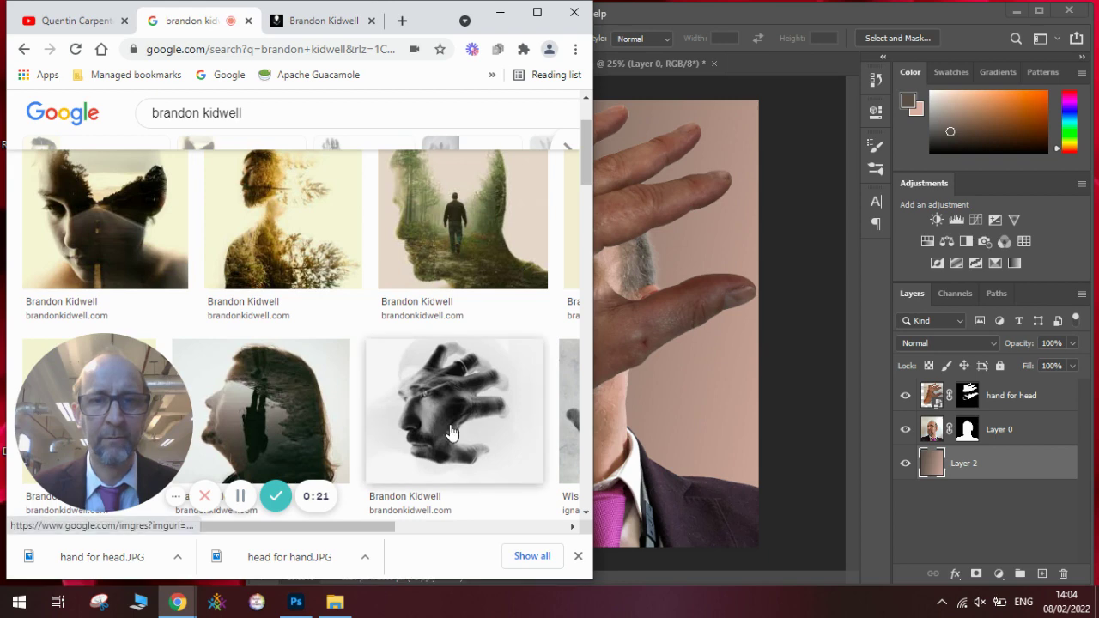
pyautogui.click(316, 30)
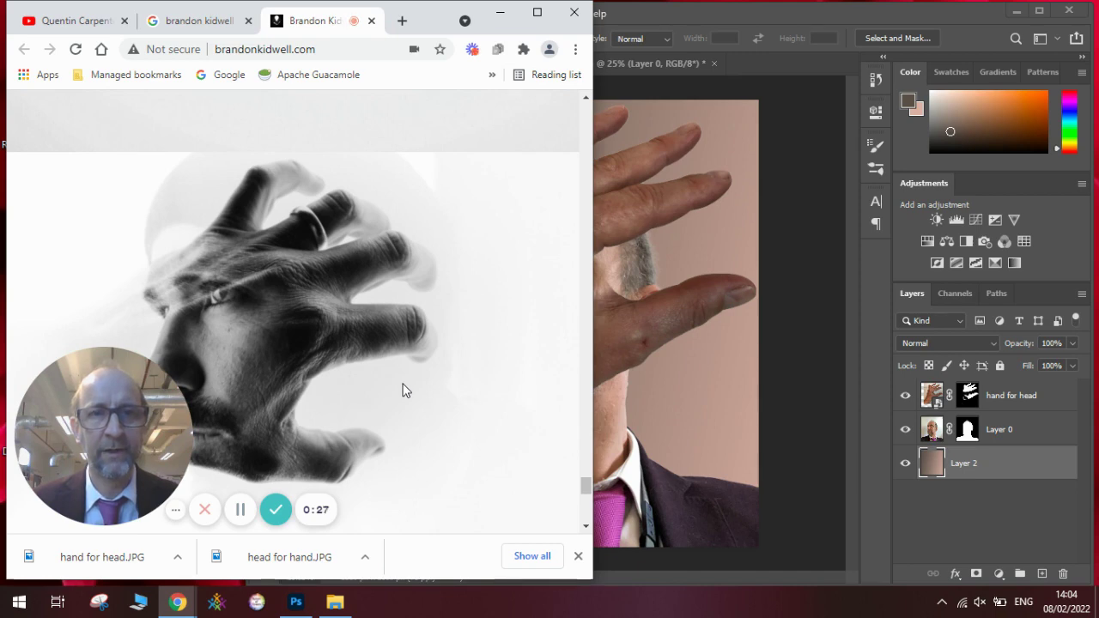
pyautogui.click(195, 20)
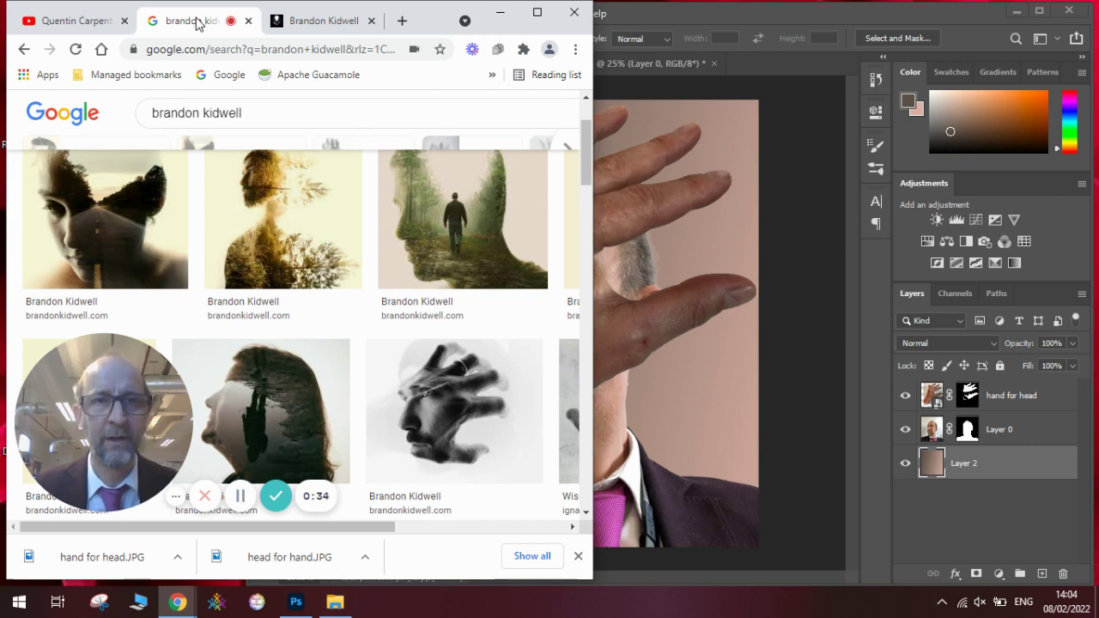
pyautogui.click(110, 22)
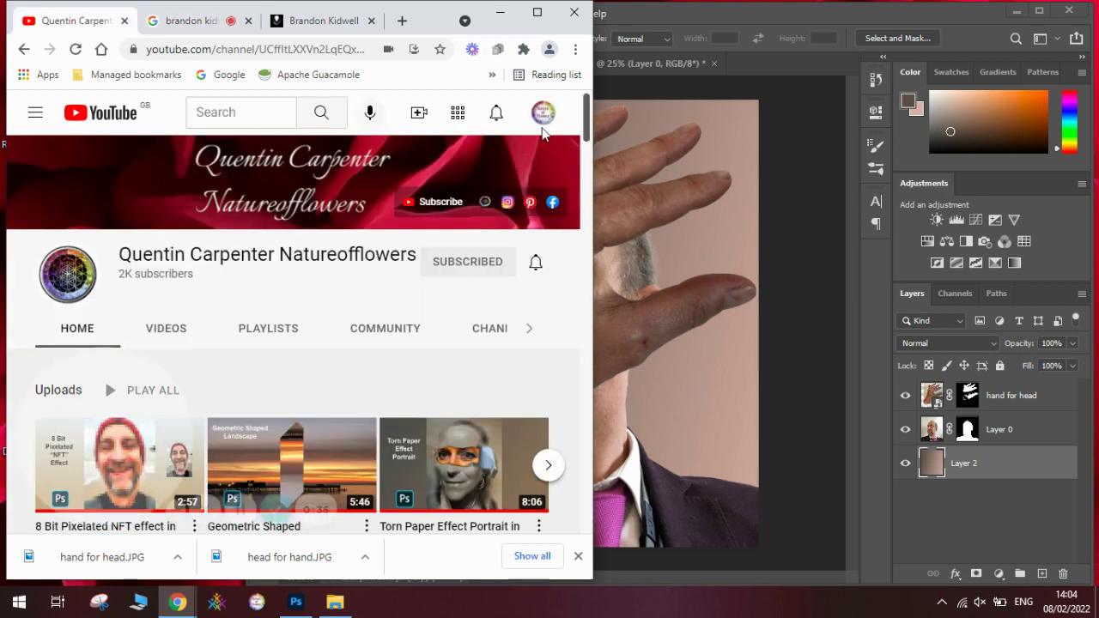
# Bring Photoshop forward and switch to the head for hand.JPG portrait document.
pyautogui.click(739, 18)
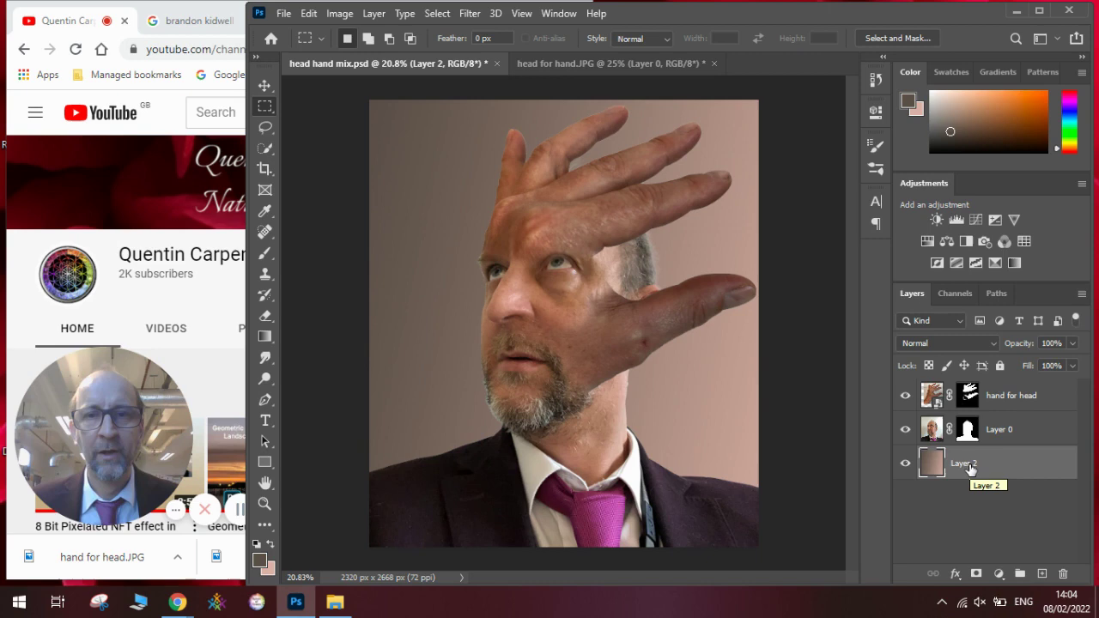
pyautogui.click(591, 68)
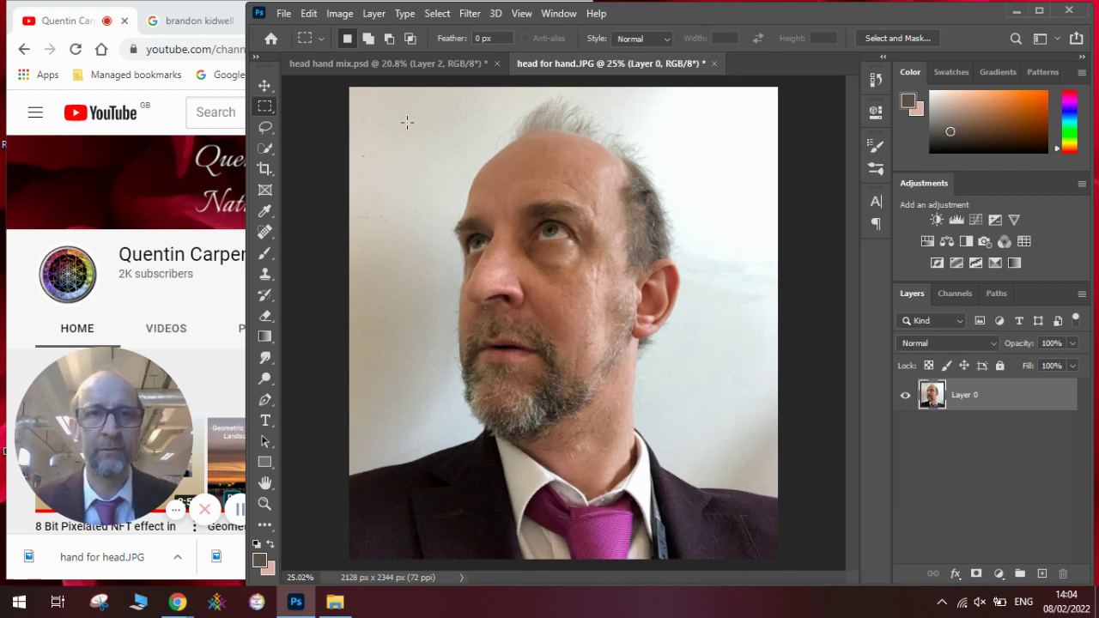
# Embed the hand for head photo into the portrait with File > Place Embedded.
pyautogui.click(284, 14)
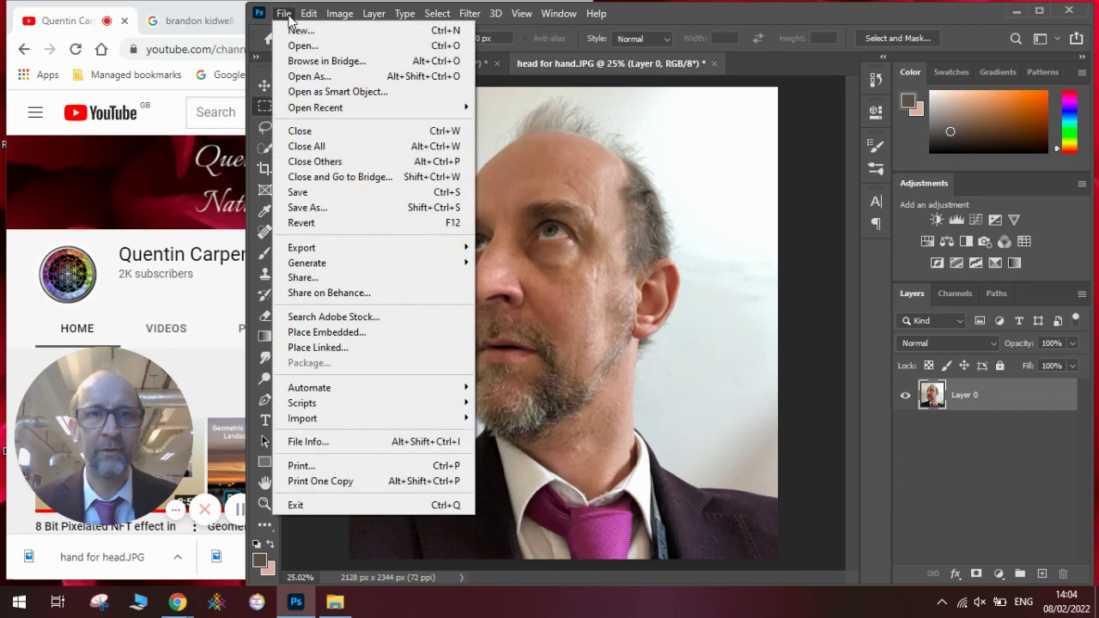
pyautogui.click(328, 333)
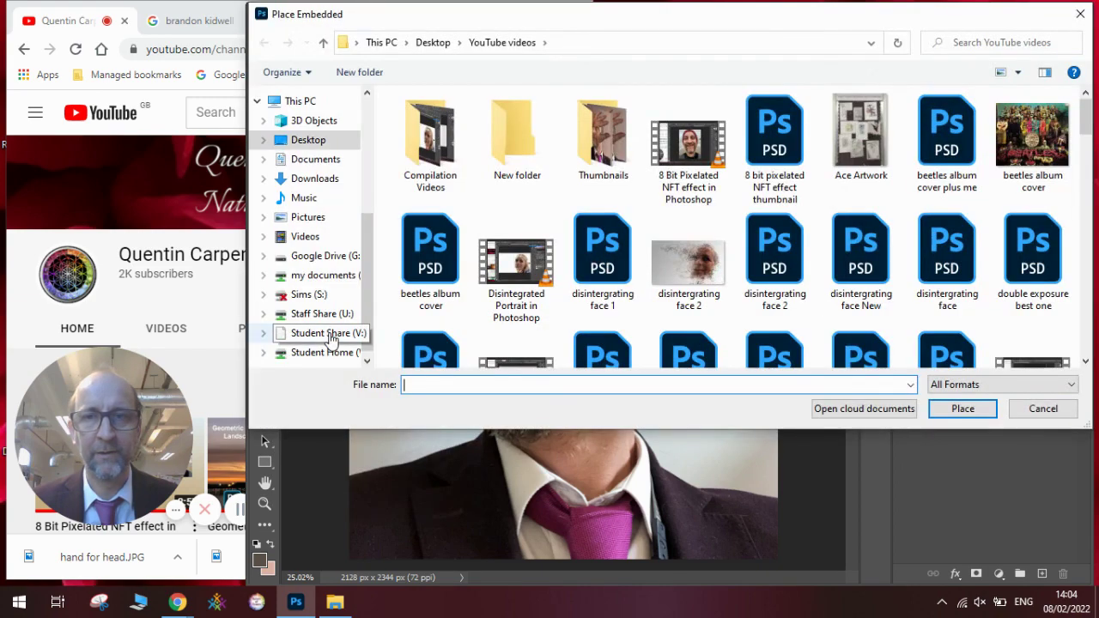
pyautogui.scroll(-5, 1091, 125)
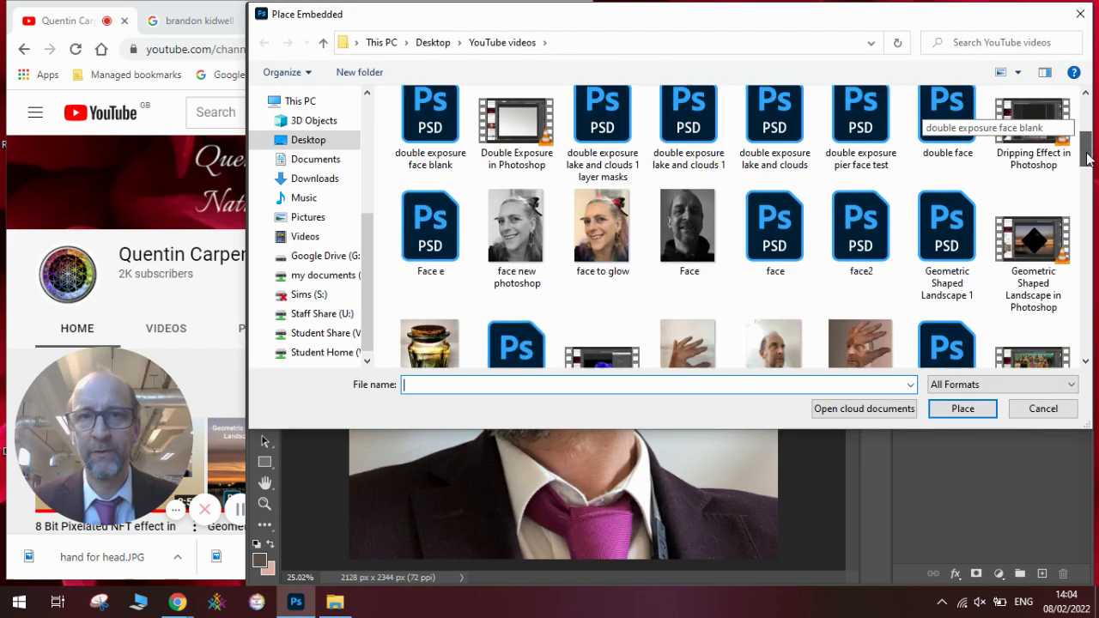
pyautogui.click(688, 261)
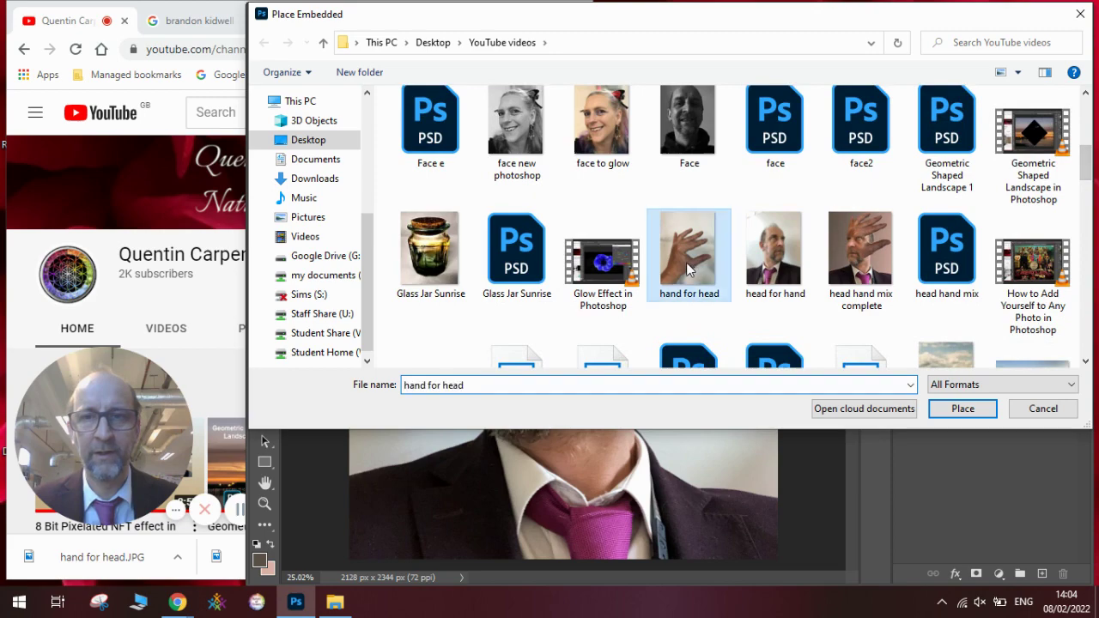
pyautogui.click(951, 415)
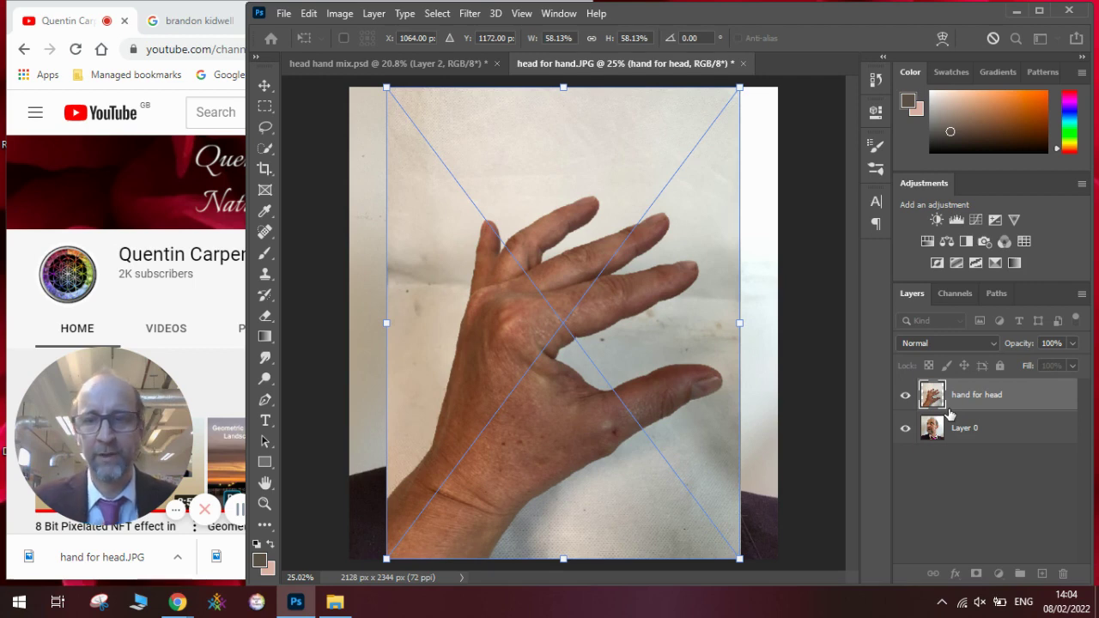
# Commit the placed hand image and rasterize its layer.
pyautogui.press('Return')
pyautogui.press('m')
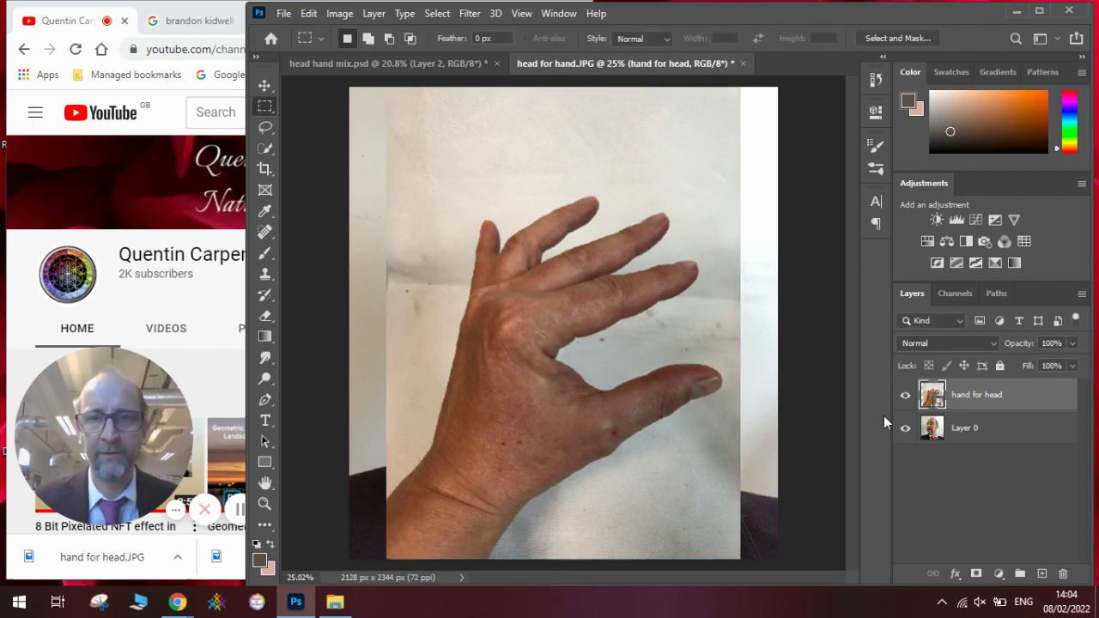
pyautogui.rightClick(962, 395)
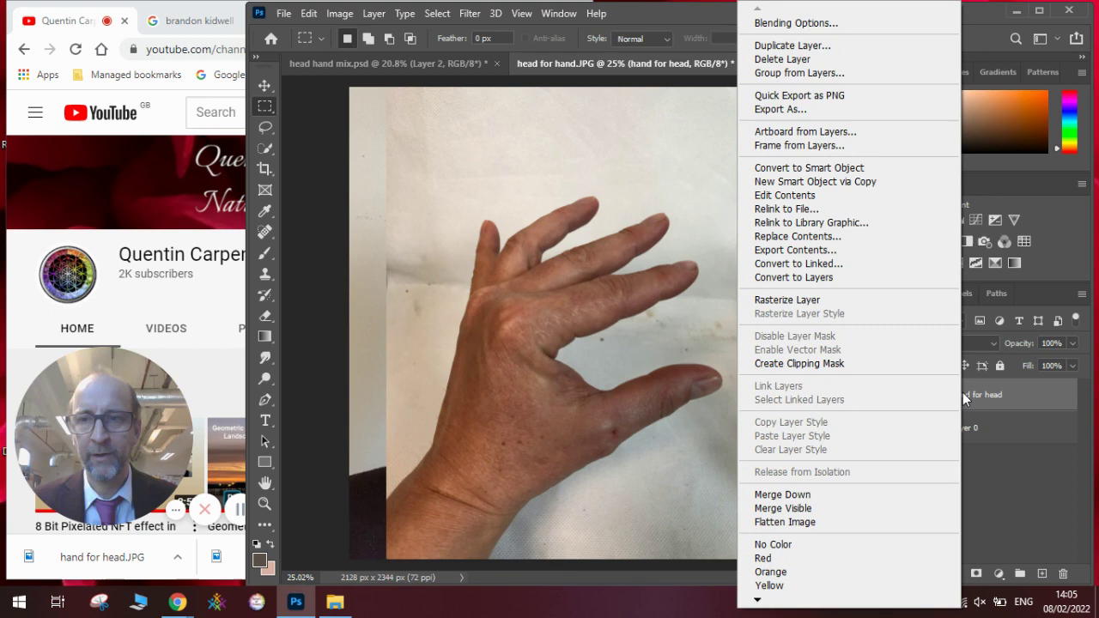
pyautogui.click(853, 297)
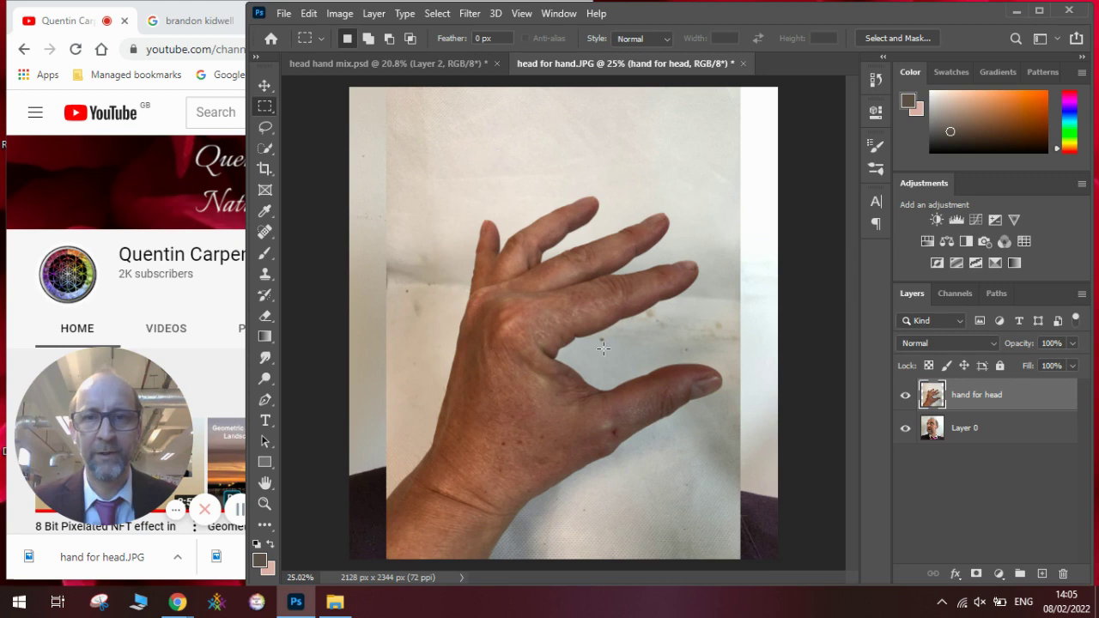
# Select the hand with Select > Subject and turn the selection into a layer mask.
pyautogui.click(442, 18)
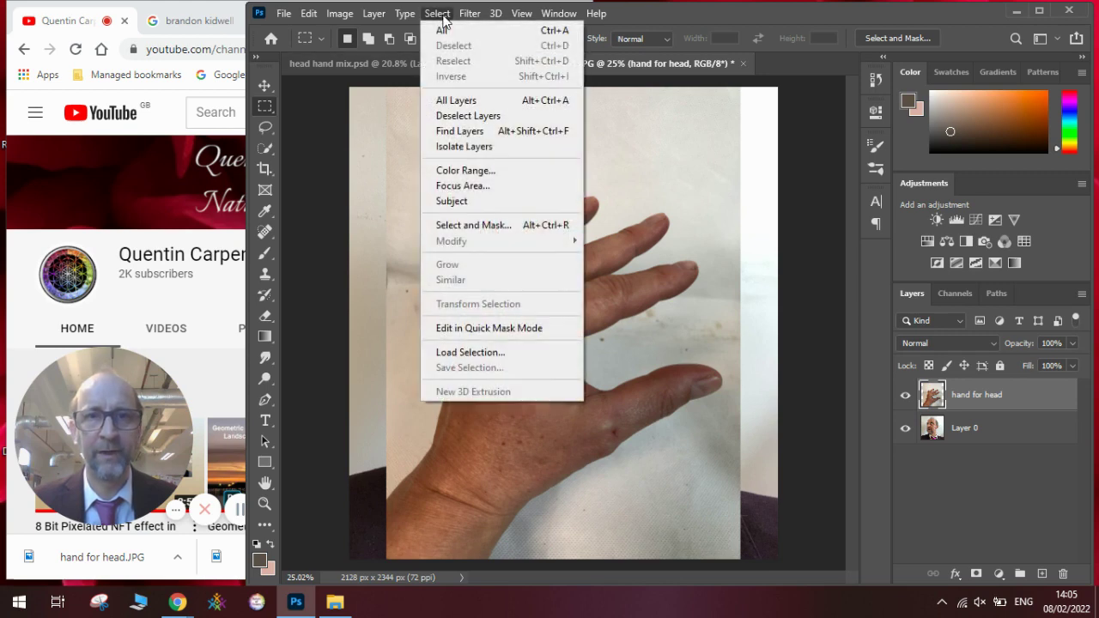
pyautogui.click(467, 203)
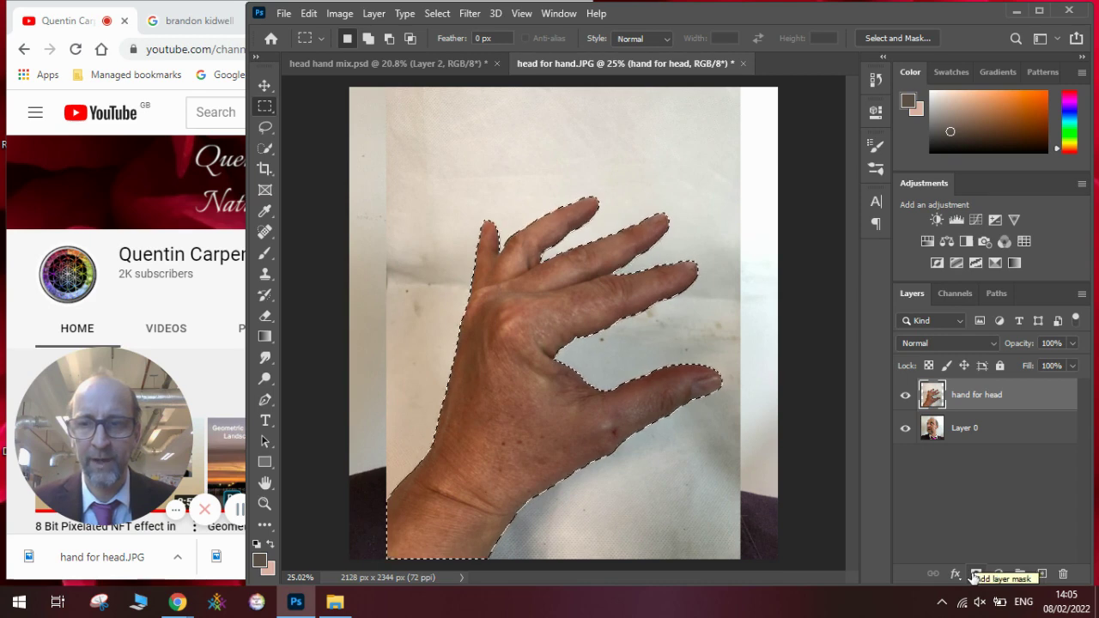
pyautogui.click(975, 575)
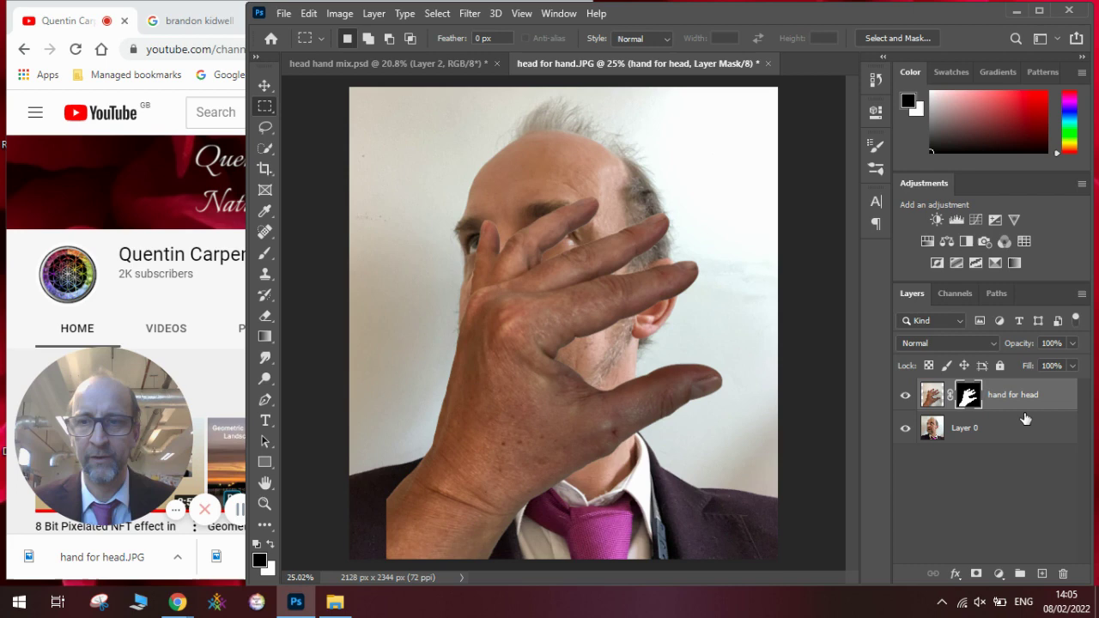
# Move and enlarge the masked hand over the face, checking the finished composite for reference.
pyautogui.click(264, 85)
pyautogui.moveTo(485, 392); pyautogui.dragTo(482, 354)
pyautogui.moveTo(554, 275); pyautogui.dragTo(531, 357)
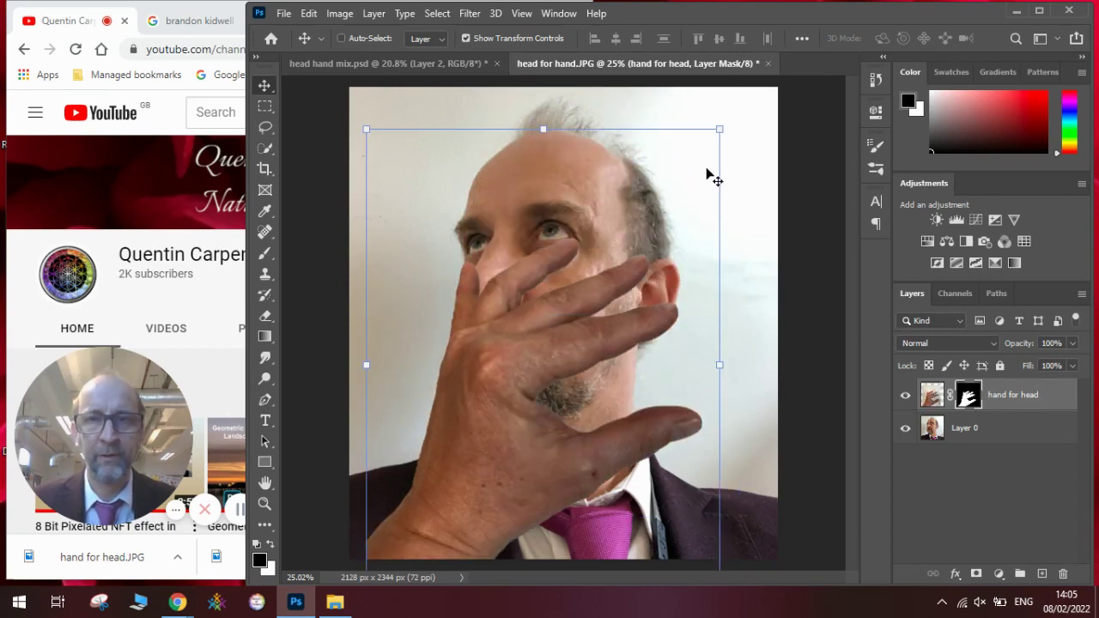
pyautogui.moveTo(721, 127); pyautogui.dragTo(772, 81)
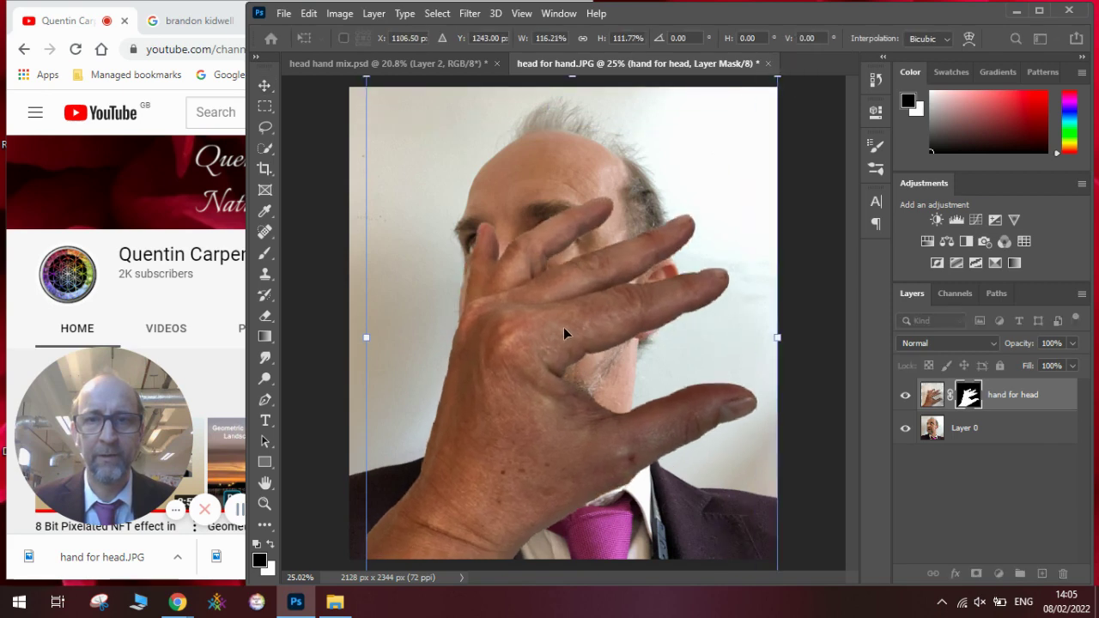
pyautogui.moveTo(564, 331); pyautogui.dragTo(559, 241)
pyautogui.click(426, 65)
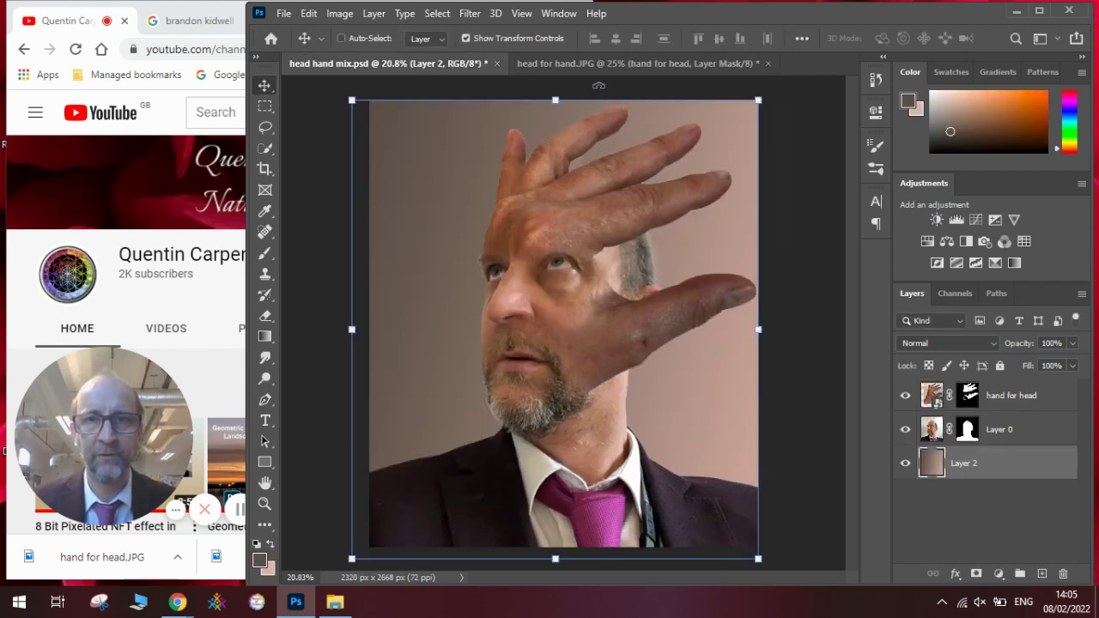
pyautogui.click(583, 72)
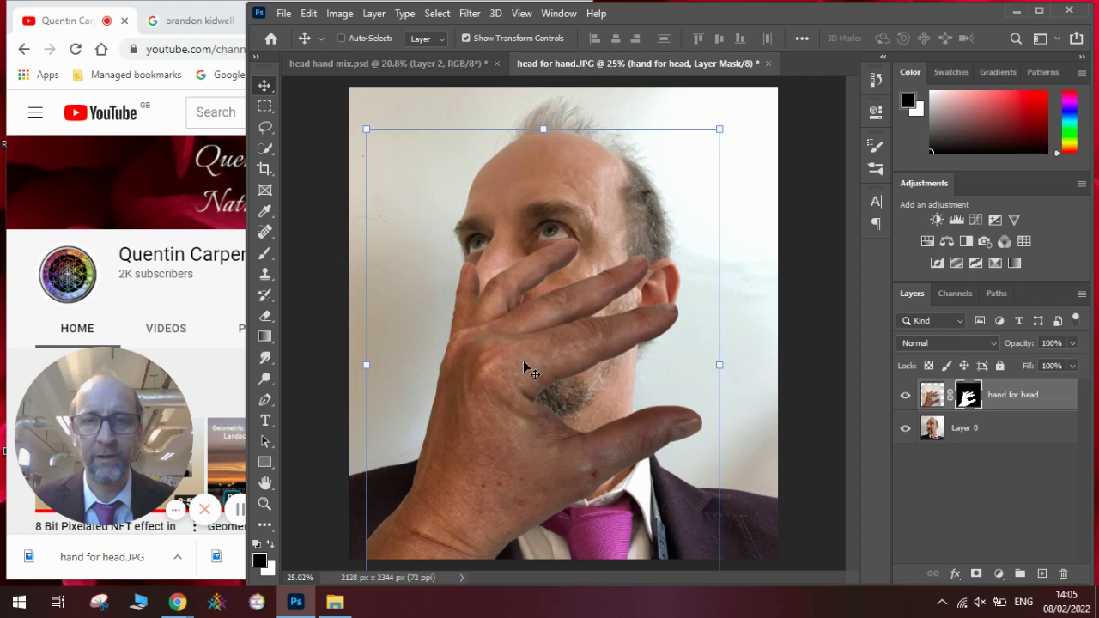
# Fine-tune the hand to about 103% scale over the eyes and forehead and commit.
pyautogui.moveTo(524, 368); pyautogui.dragTo(548, 249)
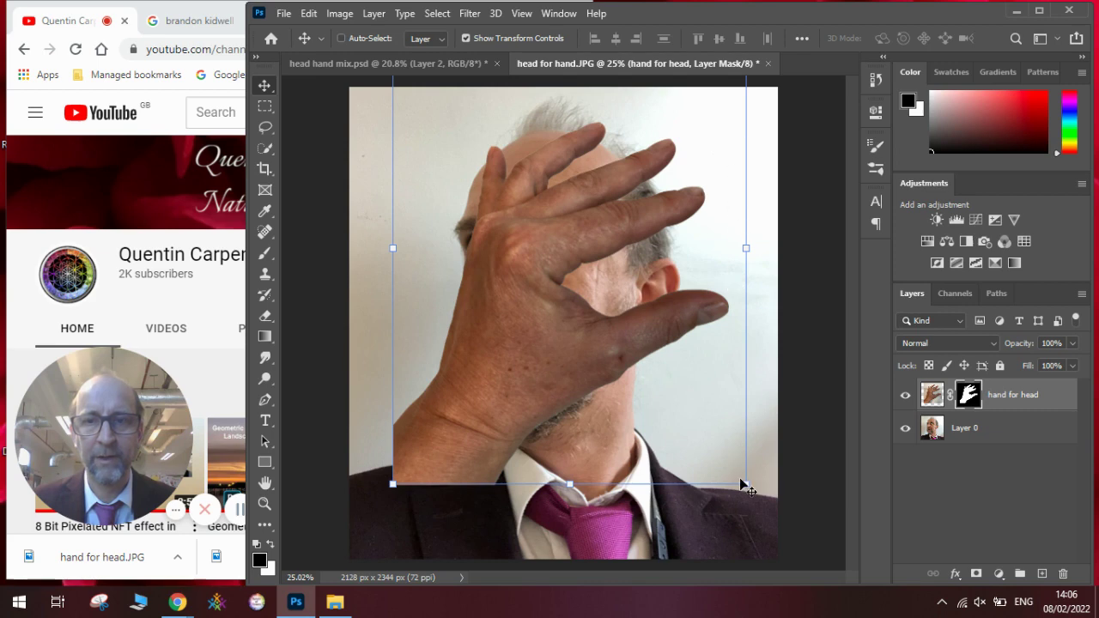
pyautogui.moveTo(744, 485); pyautogui.dragTo(736, 465)
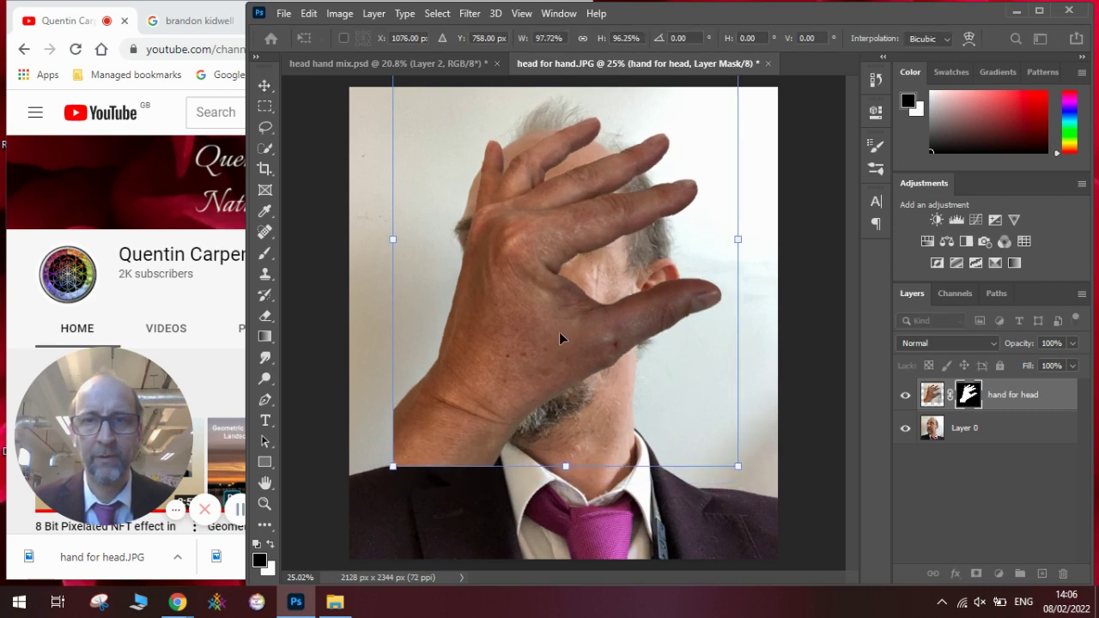
pyautogui.moveTo(559, 334)
pyautogui.mouseDown()
pyautogui.moveTo(562, 318)
pyautogui.moveTo(549, 318)
pyautogui.mouseUp()
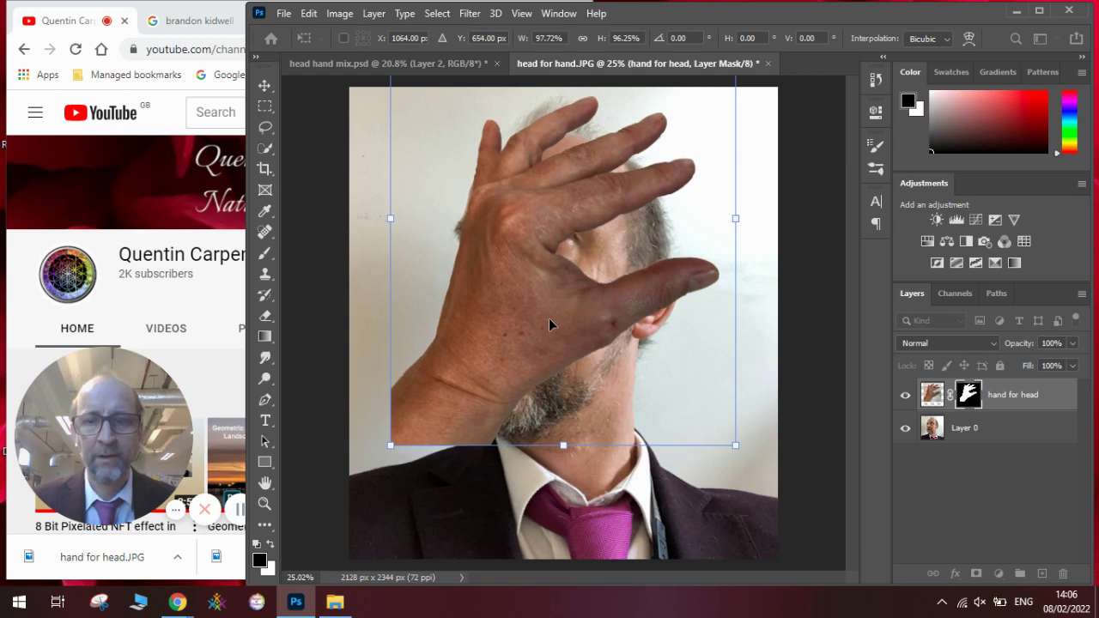
pyautogui.press('Return')
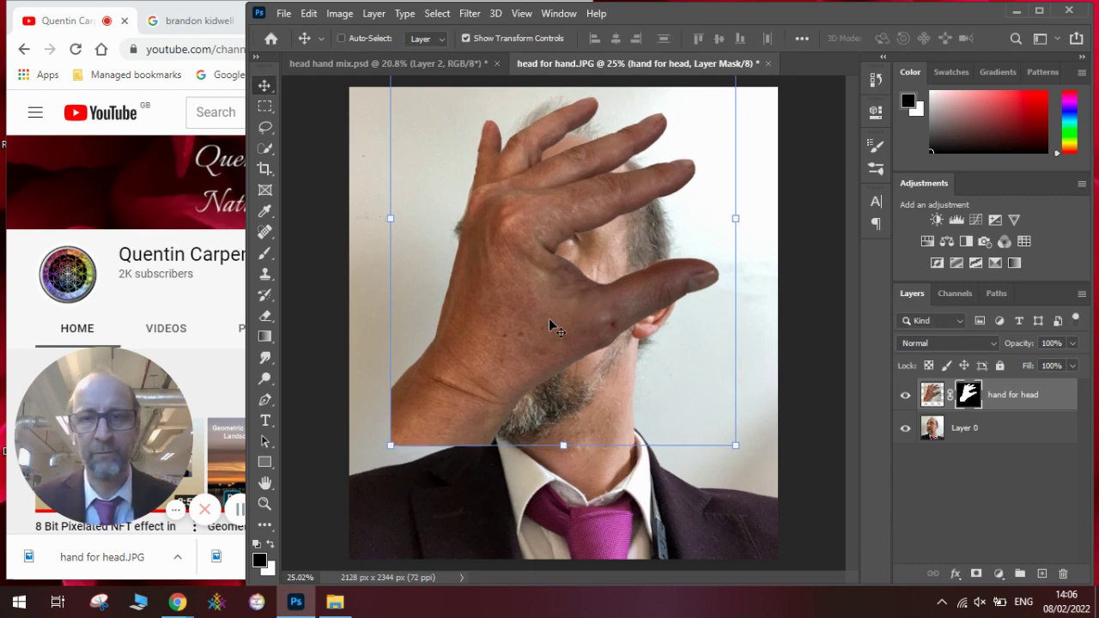
pyautogui.moveTo(740, 448); pyautogui.dragTo(748, 462)
pyautogui.moveTo(510, 368); pyautogui.dragTo(503, 362)
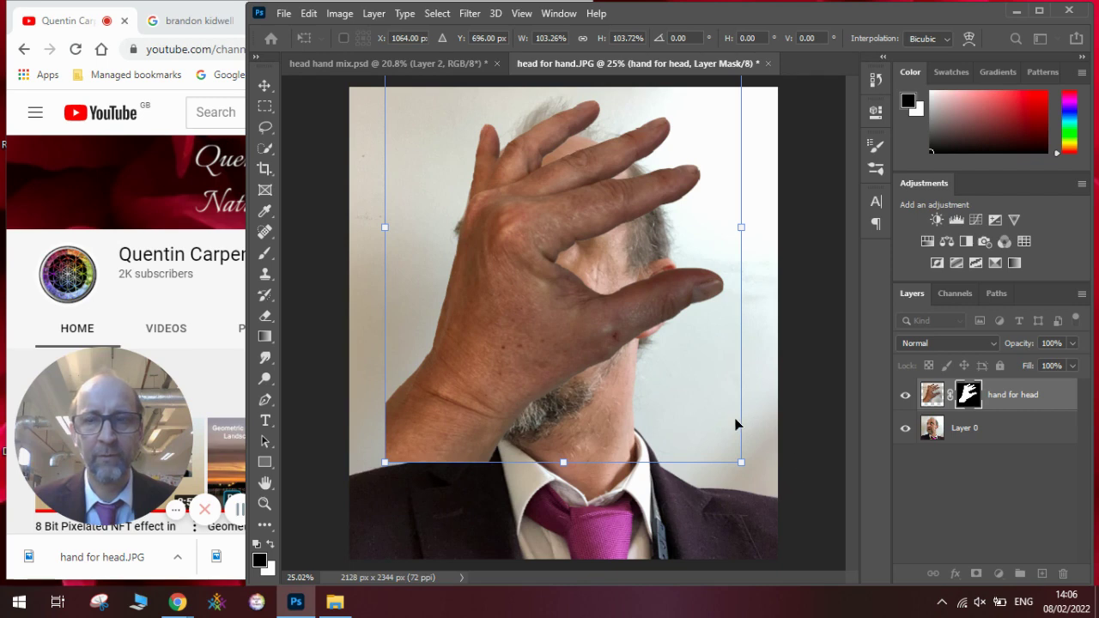
pyautogui.press('Return')
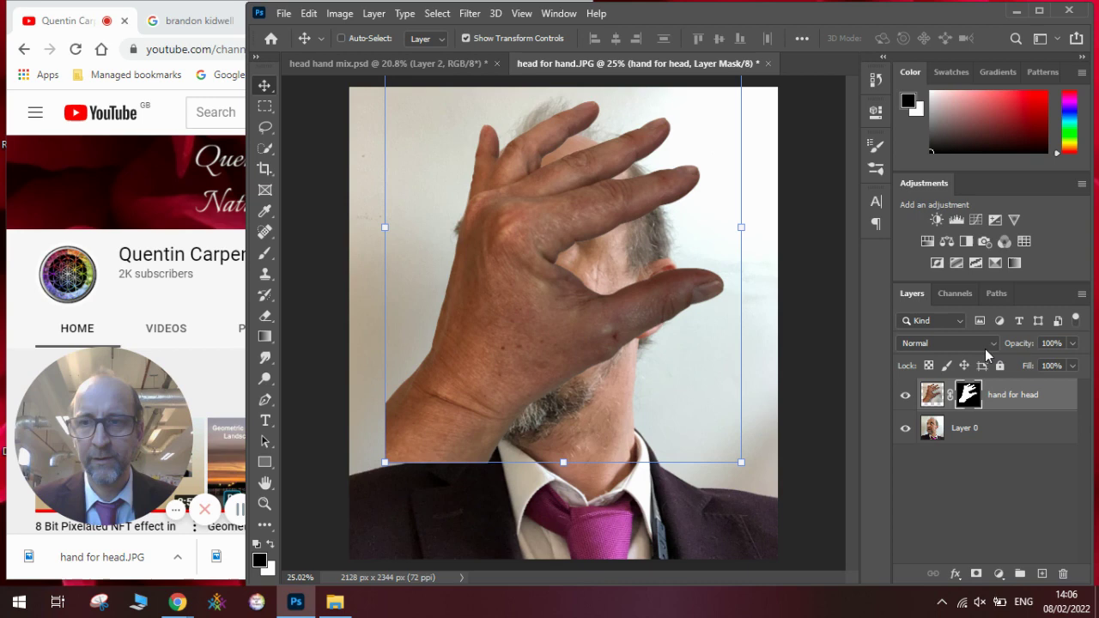
# Lower the hand layer's opacity to 55% and nudge it into line with the face.
pyautogui.click(1073, 344)
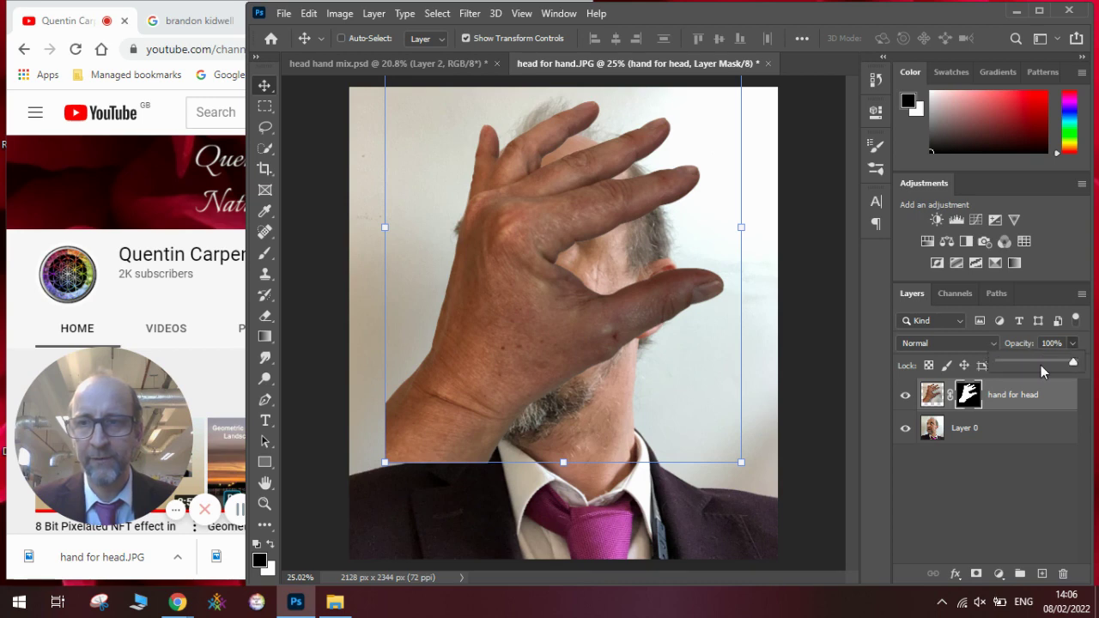
pyautogui.click(1040, 365)
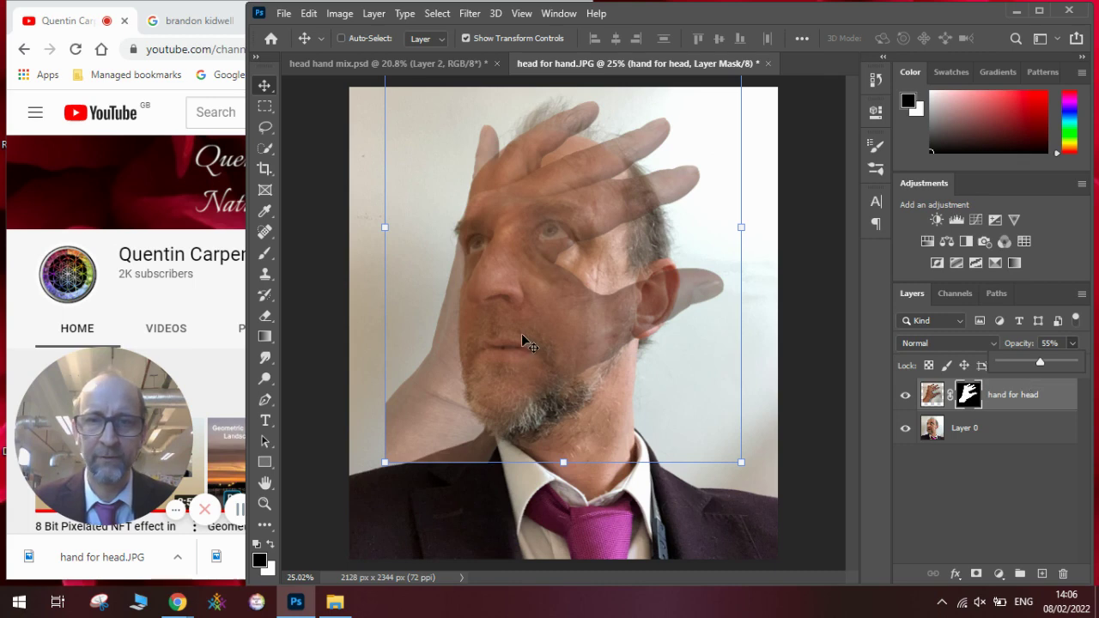
pyautogui.moveTo(522, 340)
pyautogui.mouseDown()
pyautogui.moveTo(533, 337)
pyautogui.moveTo(521, 334)
pyautogui.mouseUp()
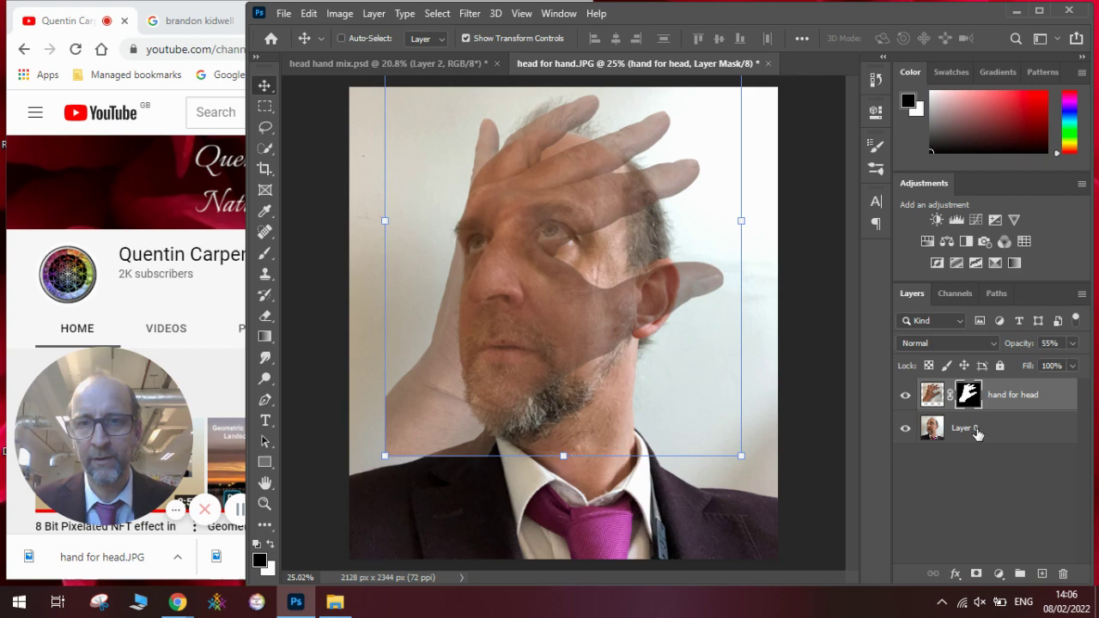
# Mask Layer 0 to the man using Select > Subject, then add an empty Layer 1.
pyautogui.click(977, 434)
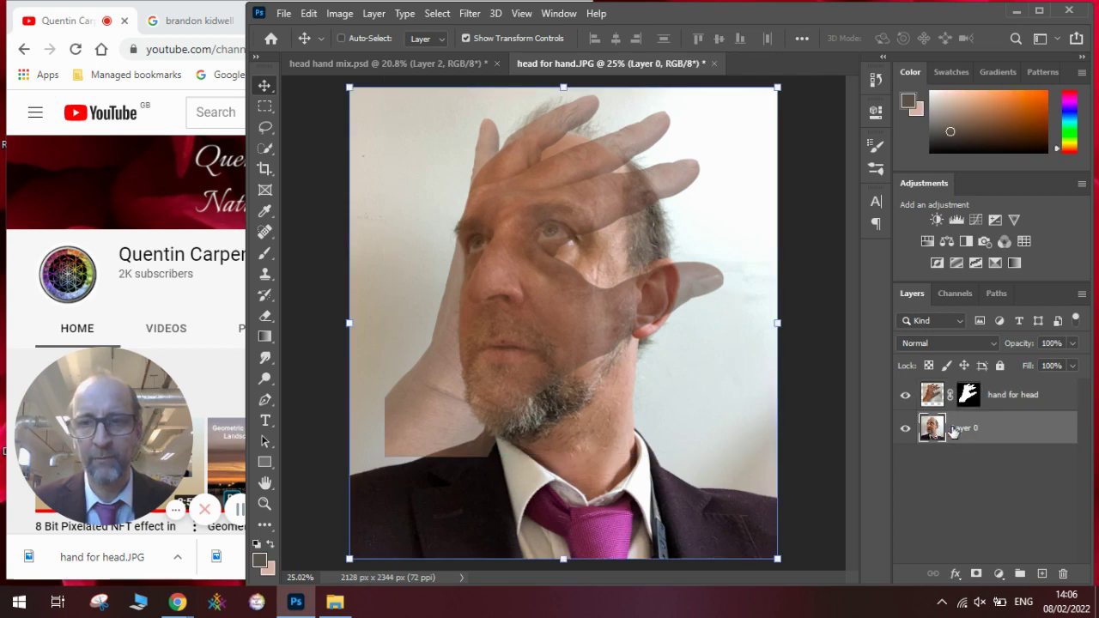
pyautogui.click(435, 14)
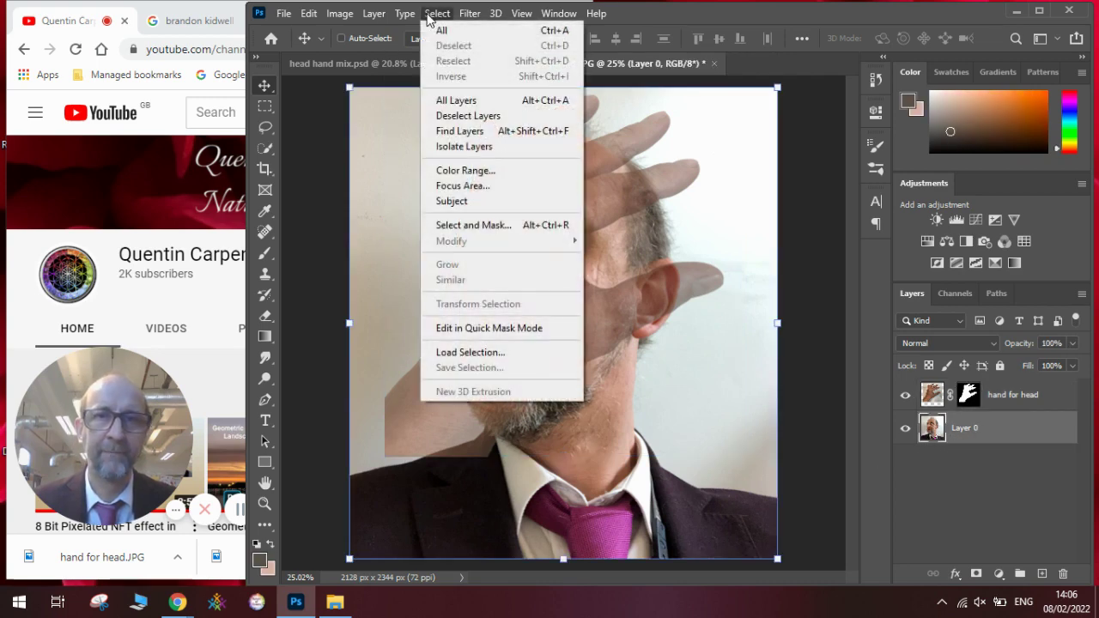
pyautogui.click(471, 204)
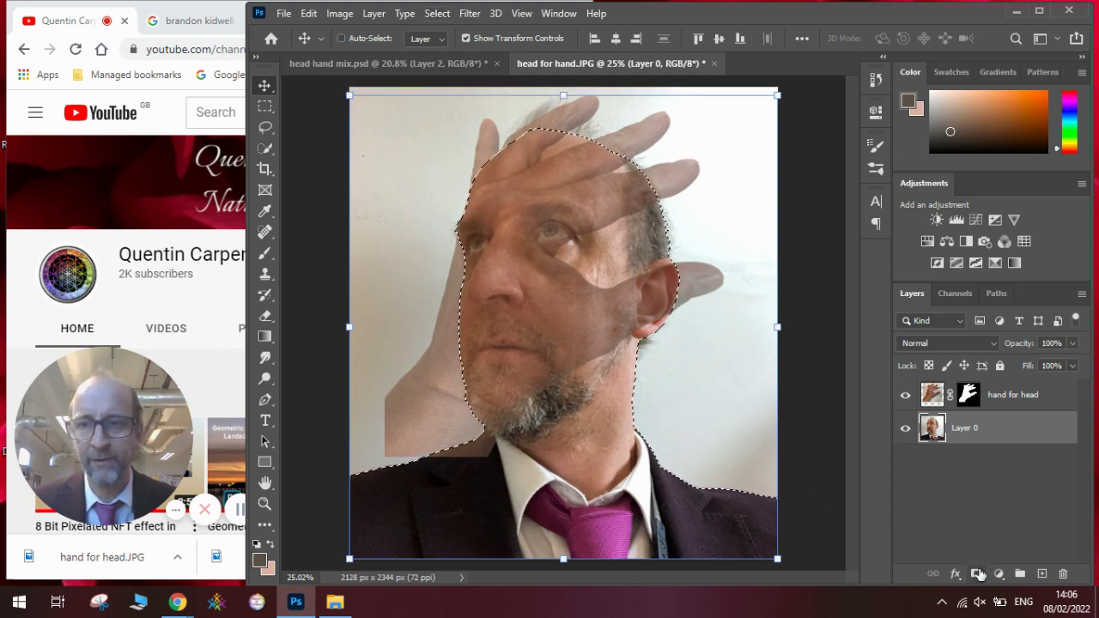
pyautogui.click(976, 573)
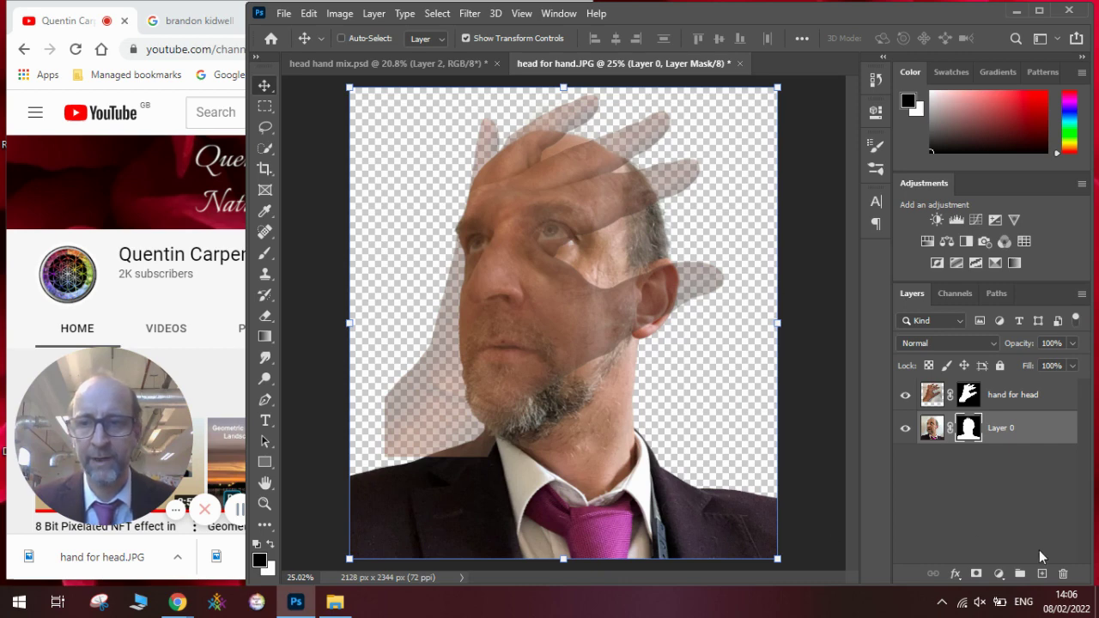
pyautogui.click(1043, 574)
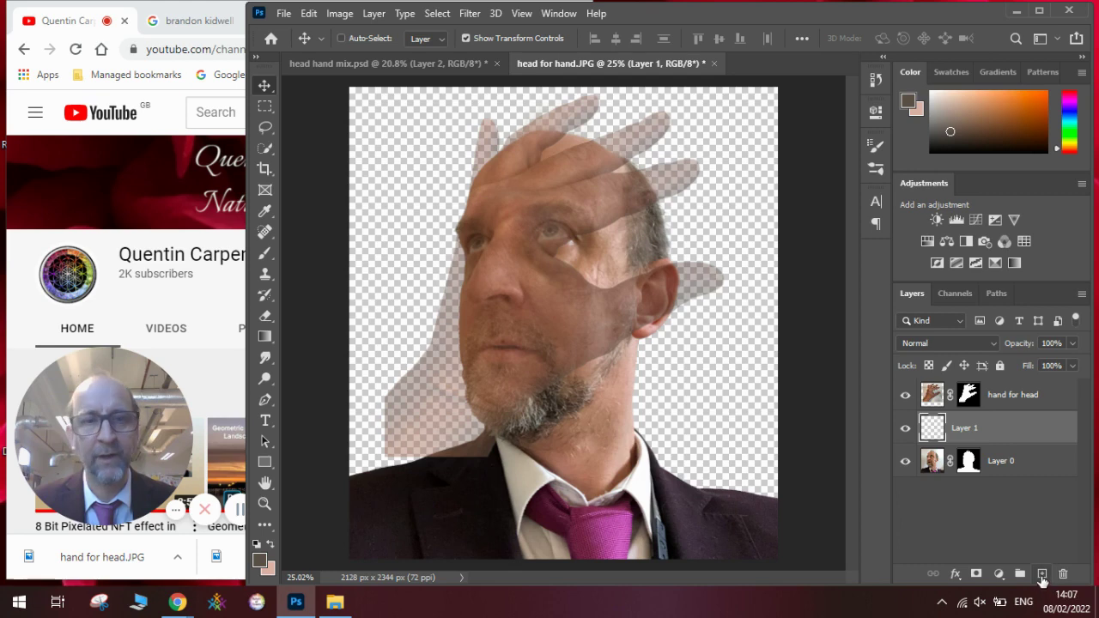
# Move Layer 1 below Layer 0 and sample two skin tones from the face as working colours.
pyautogui.moveTo(996, 455); pyautogui.dragTo(985, 474)
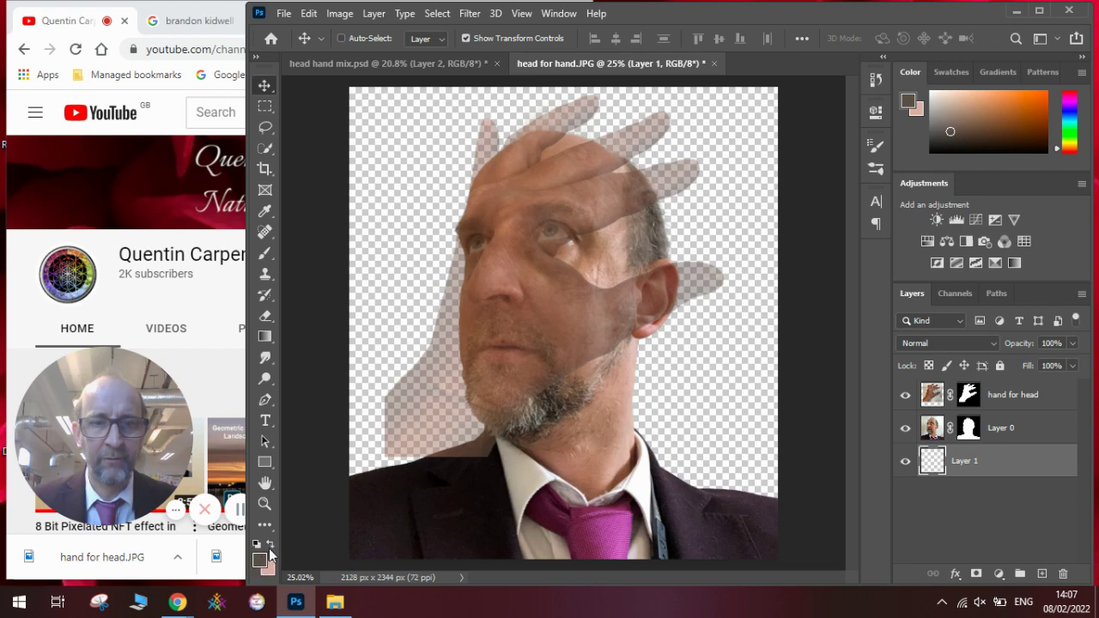
pyautogui.click(266, 213)
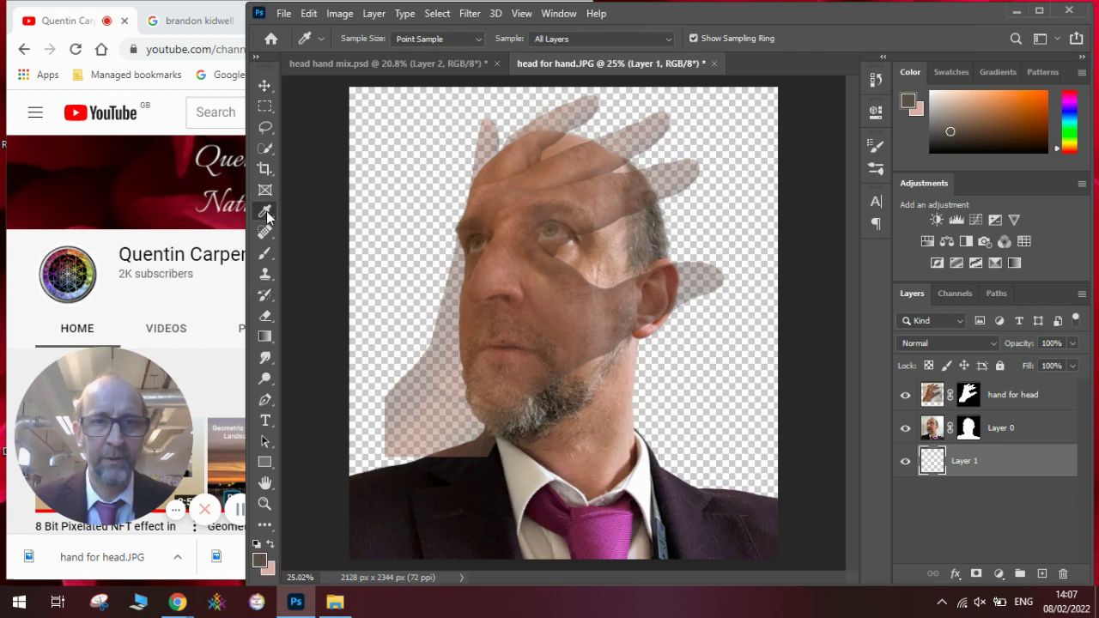
pyautogui.click(654, 223)
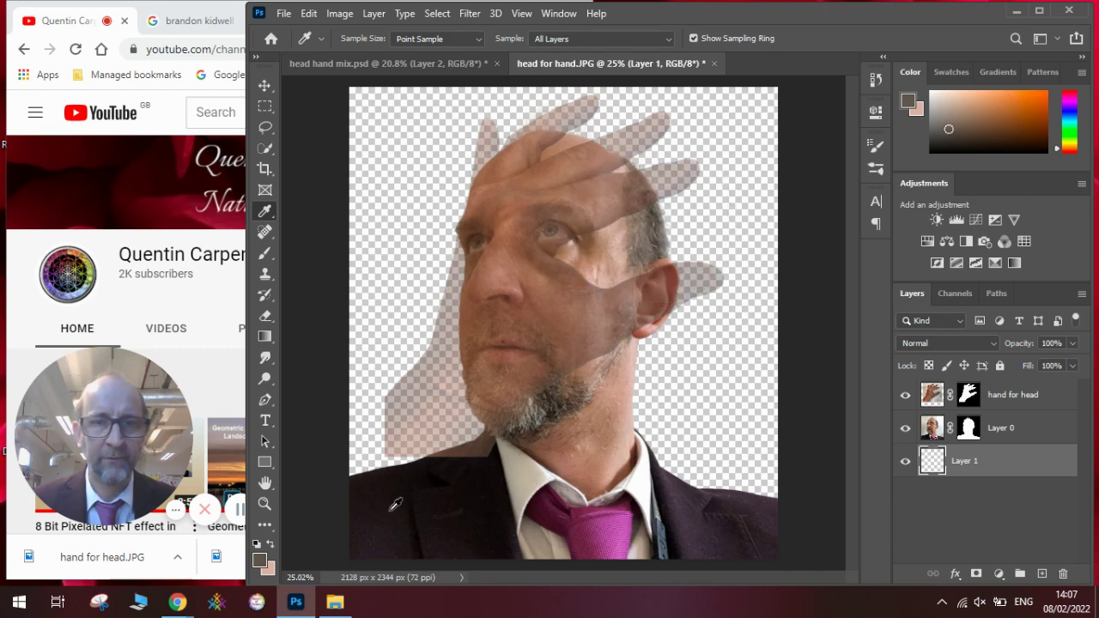
pyautogui.click(271, 542)
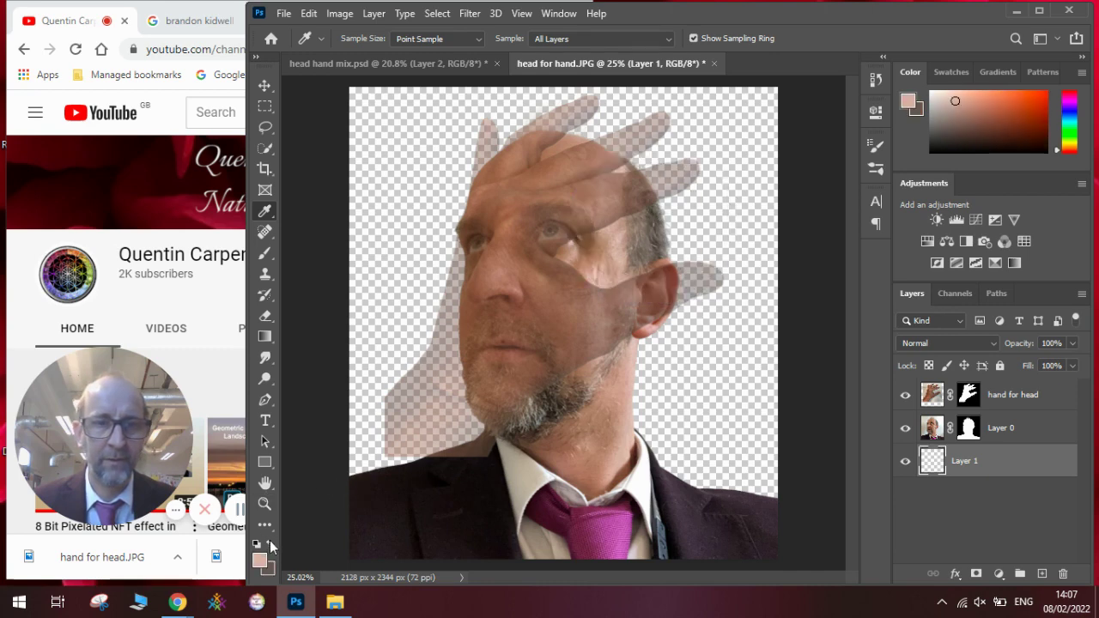
pyautogui.click(624, 379)
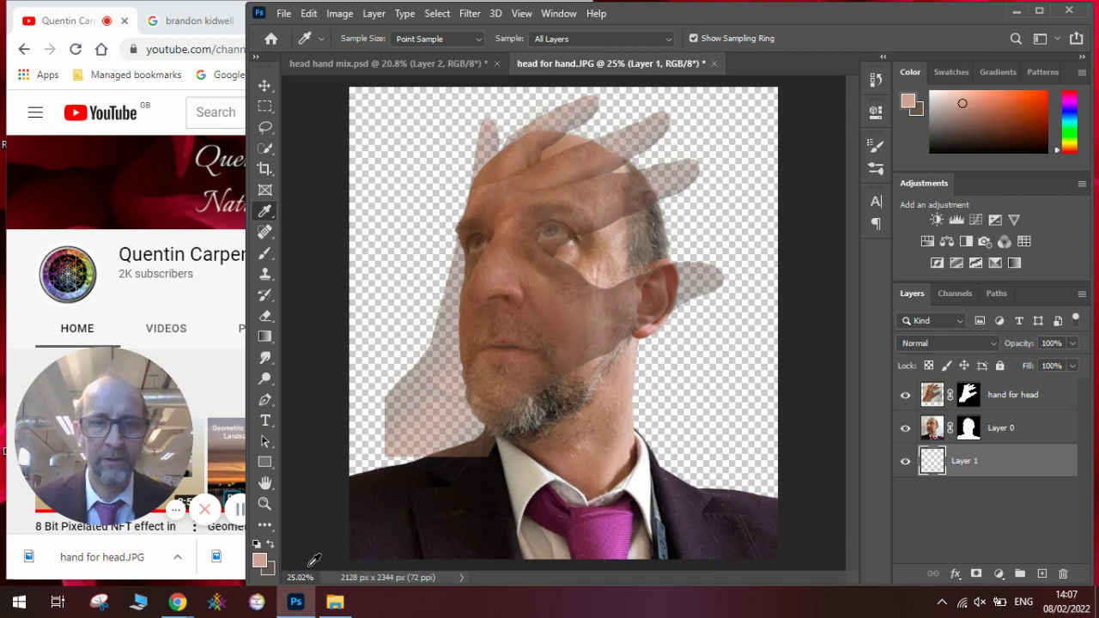
pyautogui.click(270, 546)
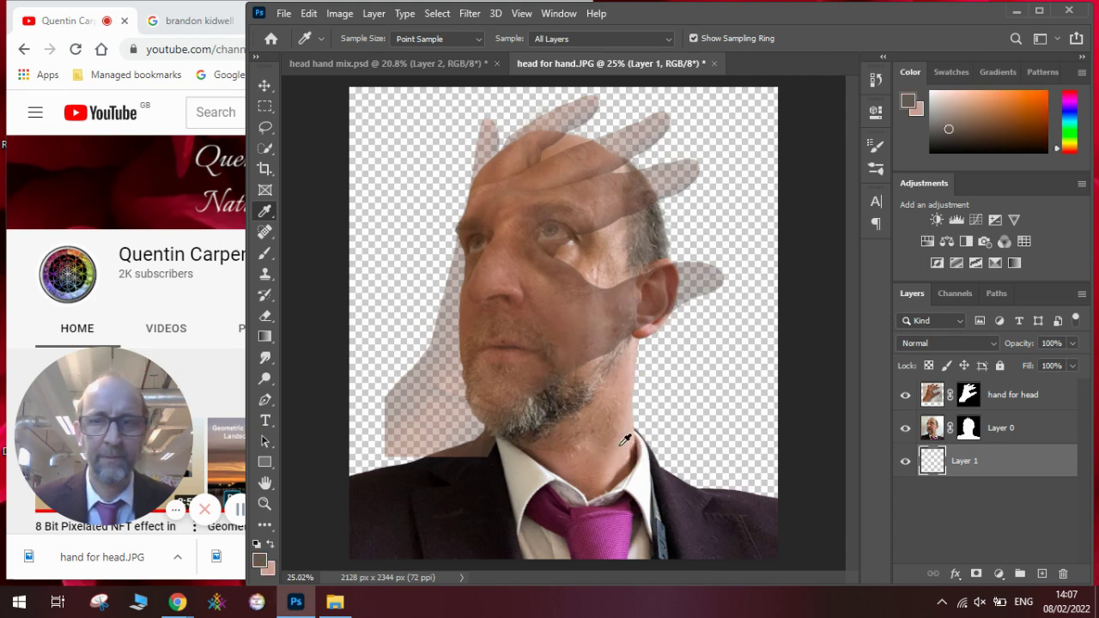
pyautogui.click(265, 337)
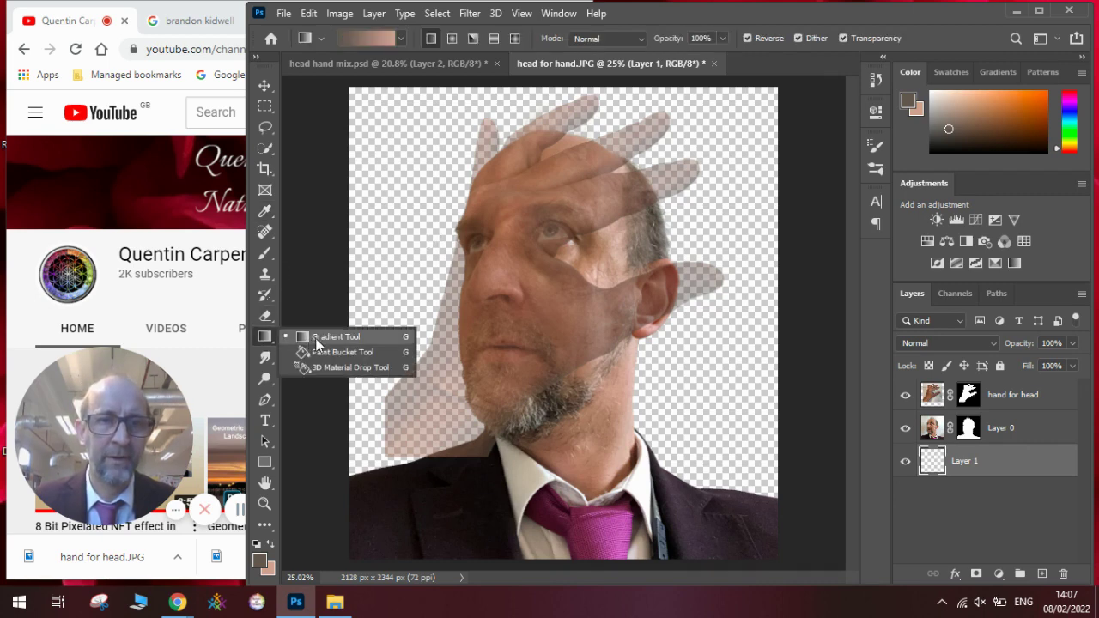
# Fill Layer 1 with a diagonal brown-to-skin-tone gradient from bottom-right to top-left.
pyautogui.click(315, 339)
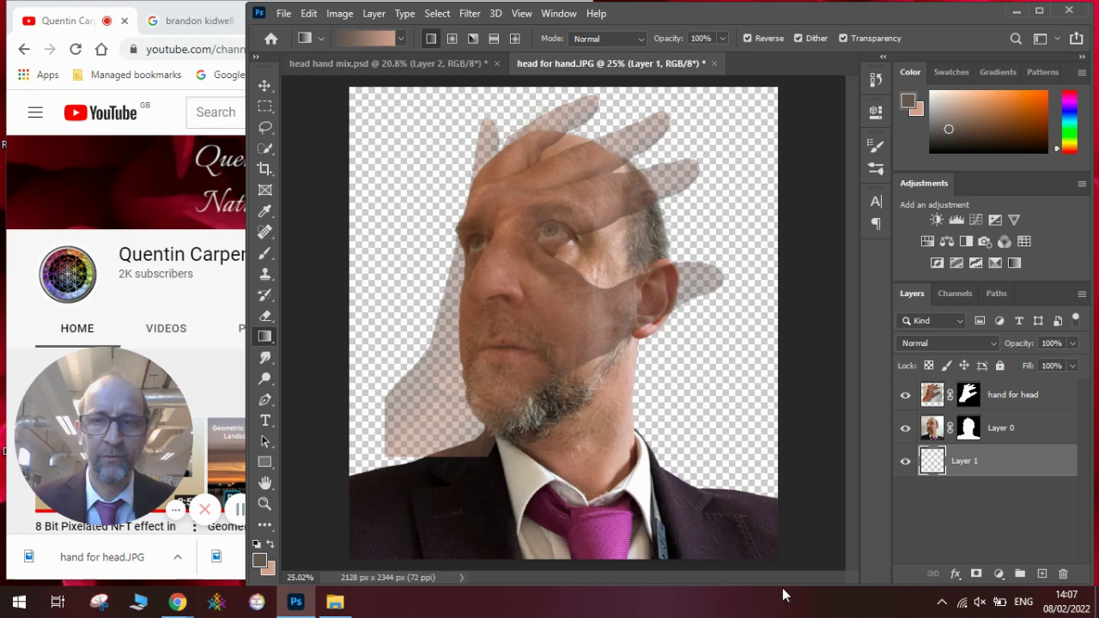
pyautogui.moveTo(813, 540)
pyautogui.mouseDown()
pyautogui.moveTo(657, 419)
pyautogui.moveTo(446, 194)
pyautogui.moveTo(380, 143)
pyautogui.mouseUp()
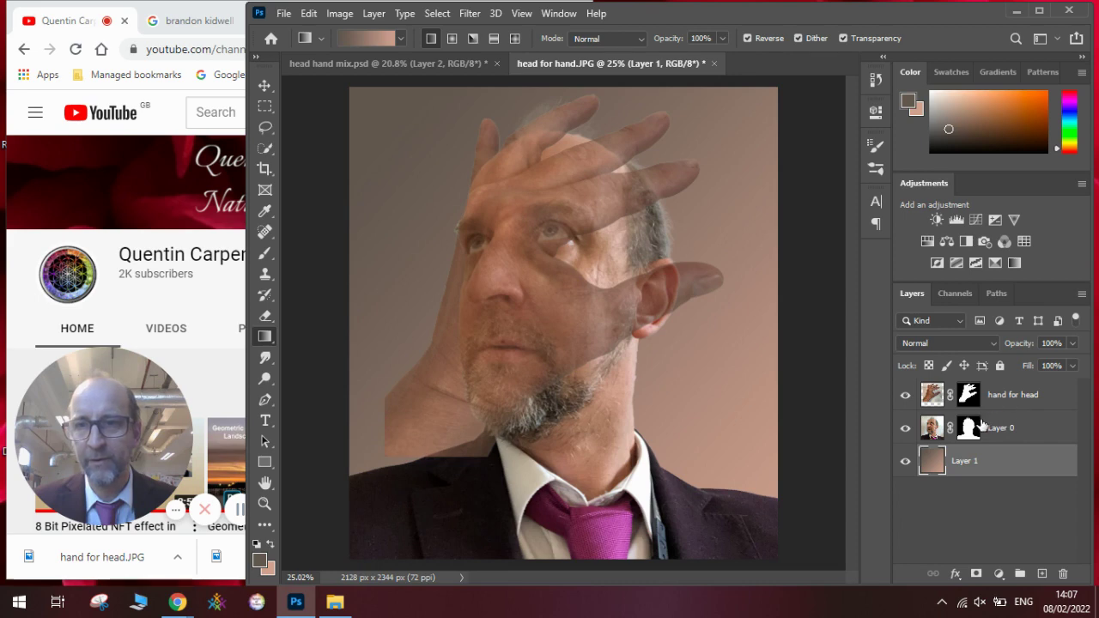
pyautogui.click(933, 434)
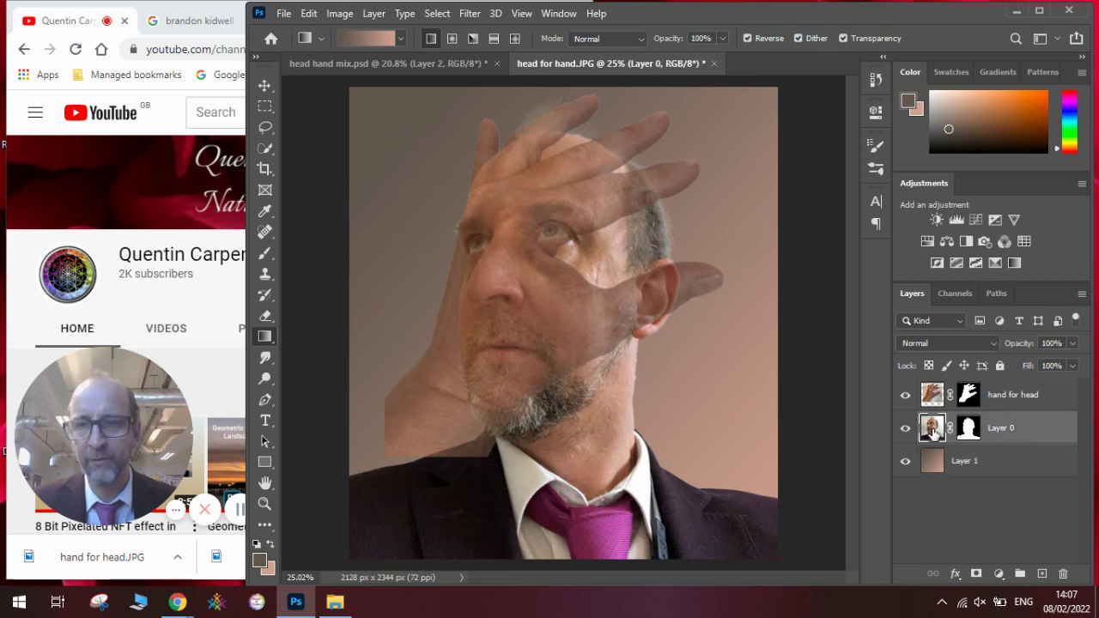
# Raise the portrait layer's contrast to 14 with Brightness/Contrast.
pyautogui.click(340, 13)
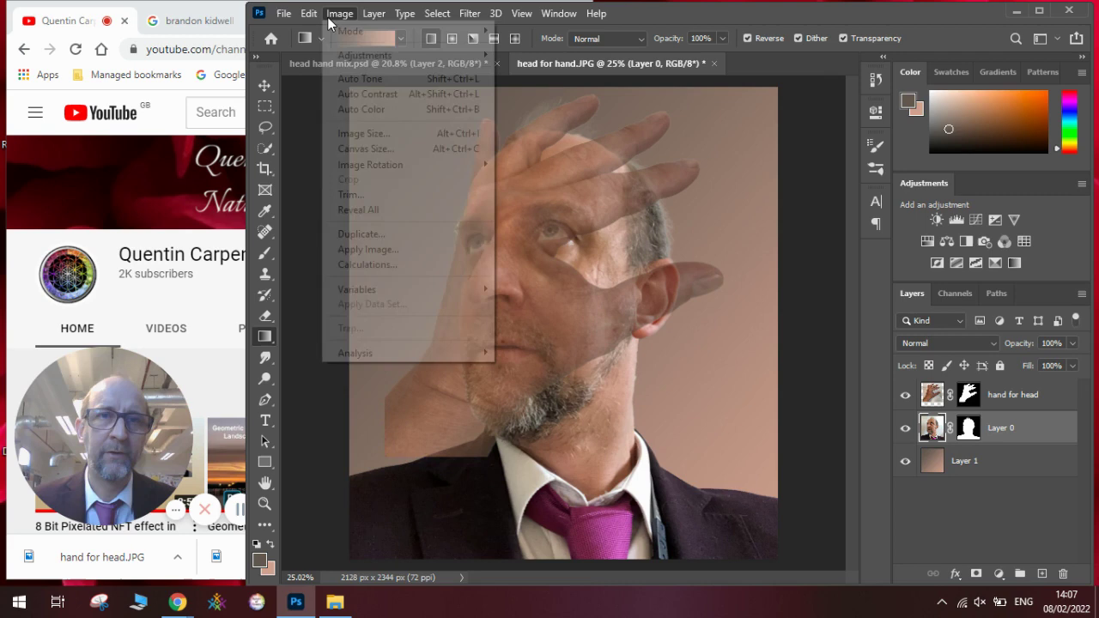
pyautogui.moveTo(353, 55)
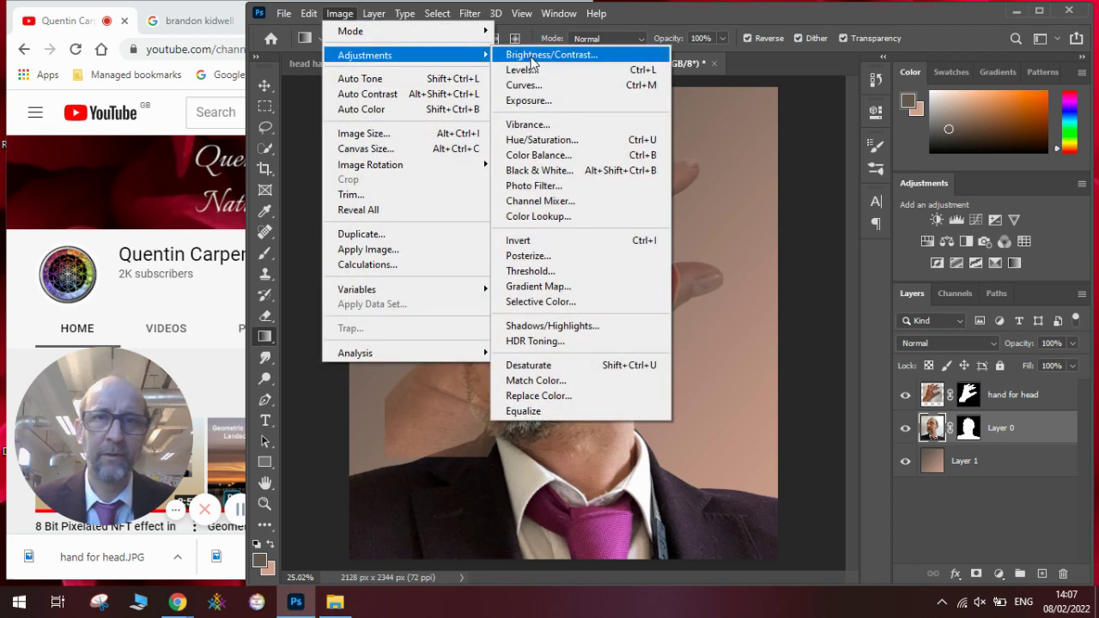
pyautogui.click(532, 56)
pyautogui.moveTo(812, 139); pyautogui.dragTo(793, 102)
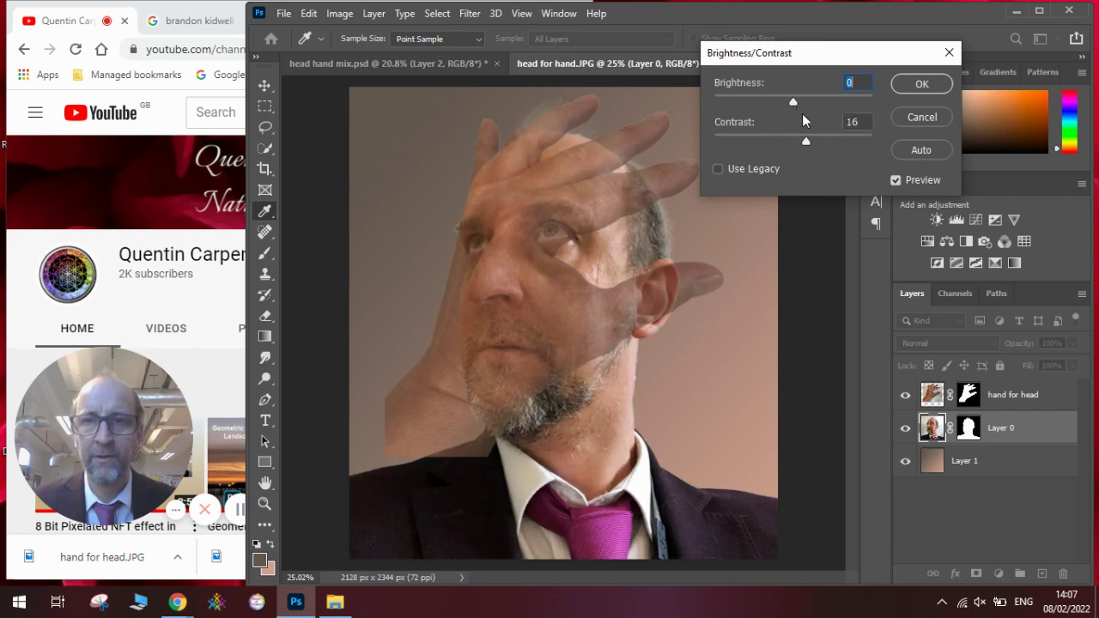
pyautogui.moveTo(805, 141); pyautogui.dragTo(803, 142)
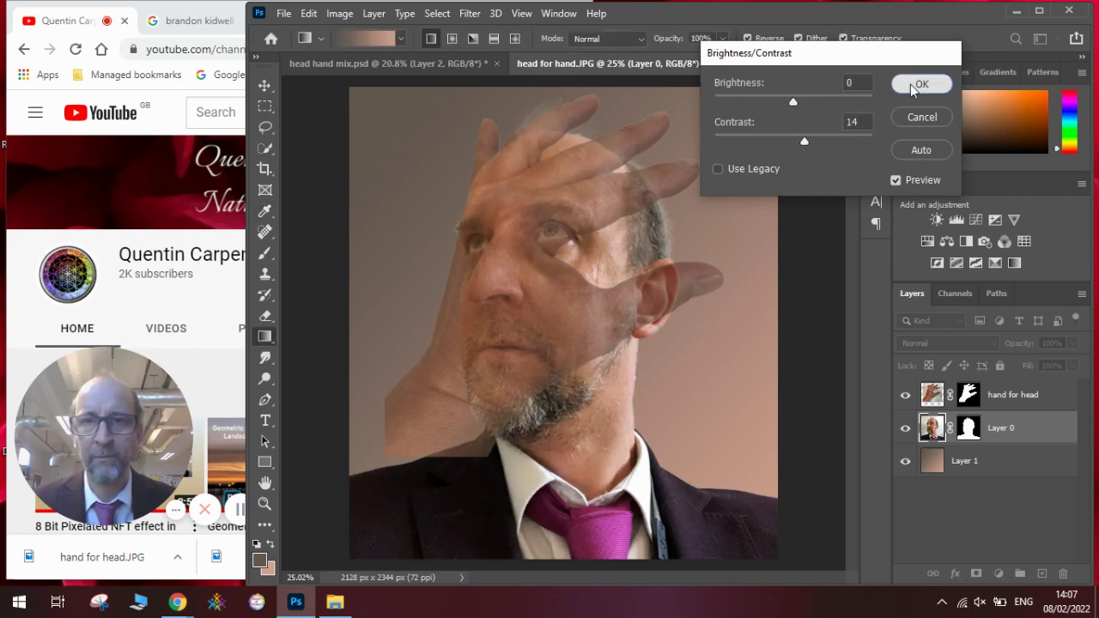
pyautogui.click(914, 86)
# Set the hand layer to 55% opacity with brightness -6 and contrast 7.
pyautogui.click(947, 393)
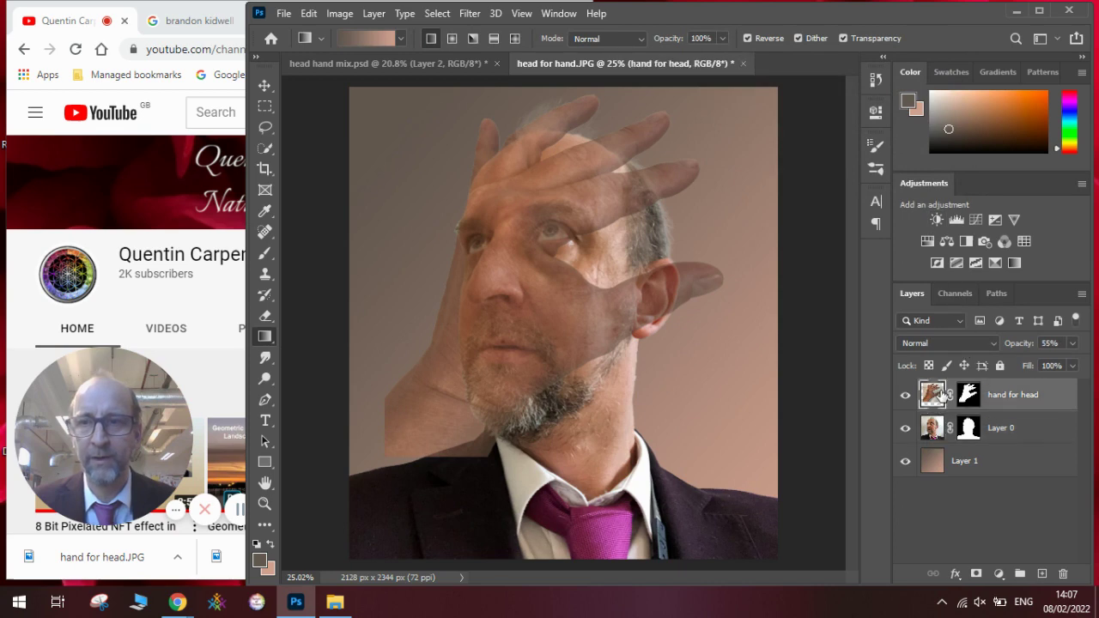
pyautogui.press('5')
pyautogui.press('5')
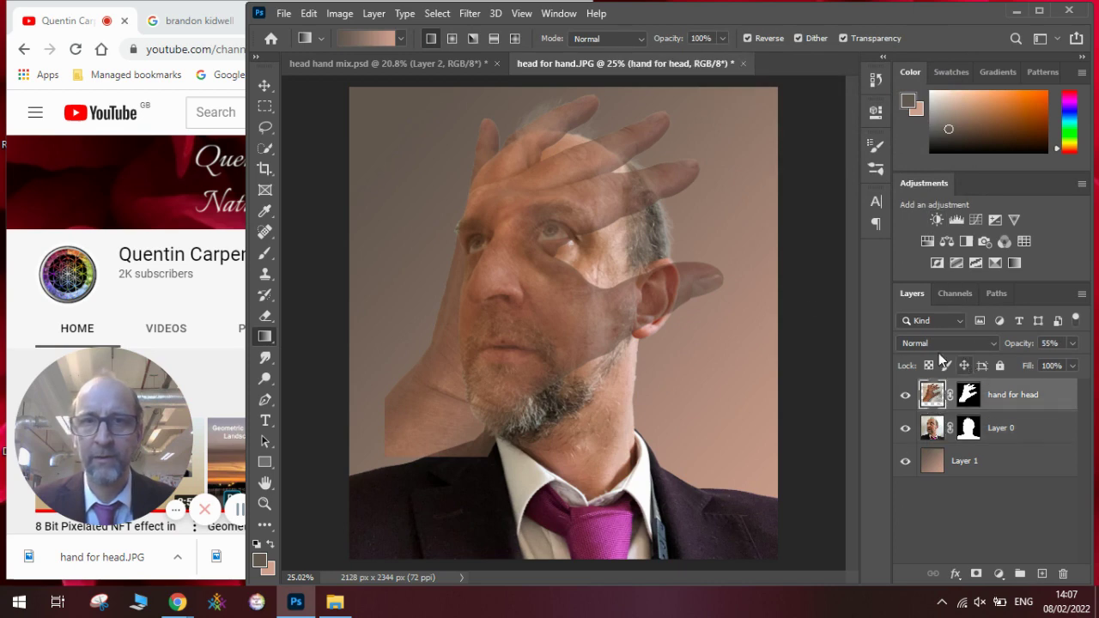
pyautogui.click(340, 14)
pyautogui.moveTo(378, 52)
pyautogui.click(540, 53)
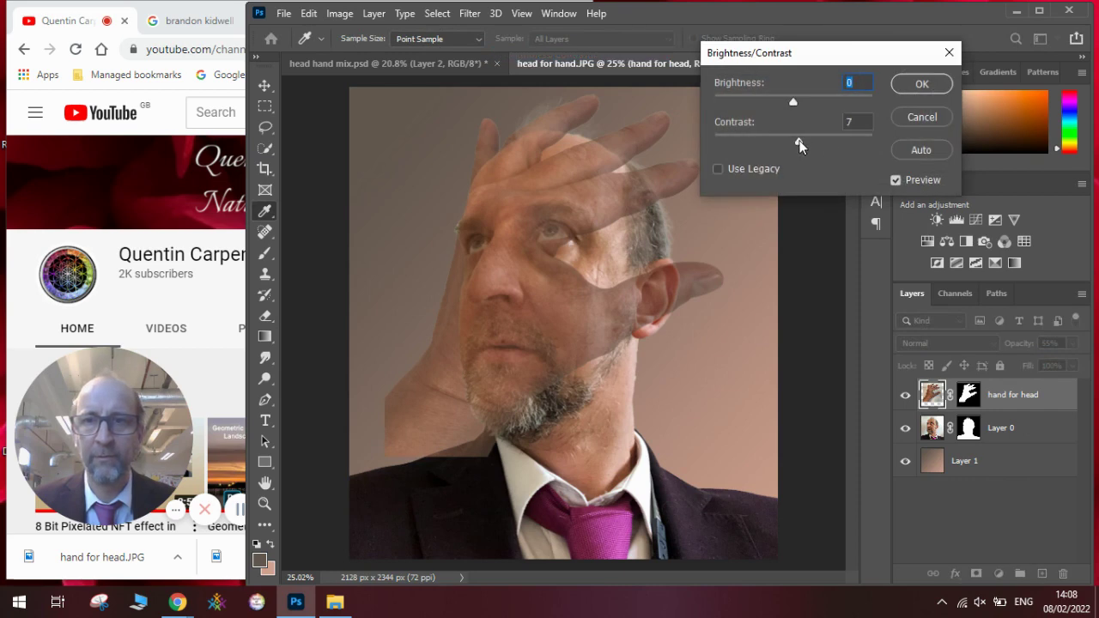
pyautogui.click(798, 142)
pyautogui.click(789, 99)
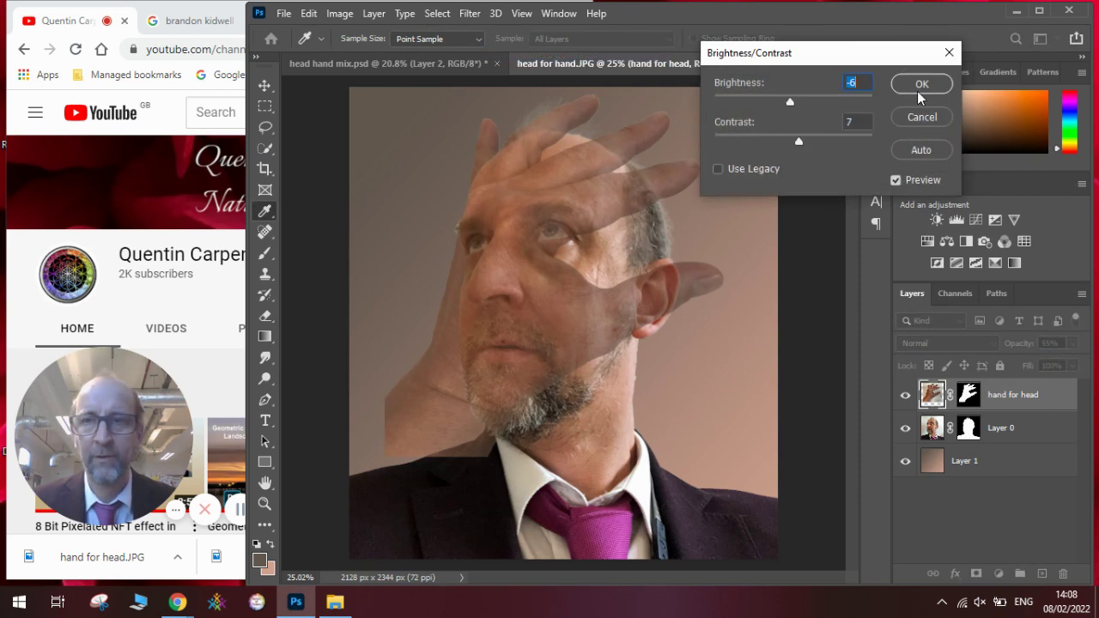
pyautogui.click(920, 84)
pyautogui.press('g')
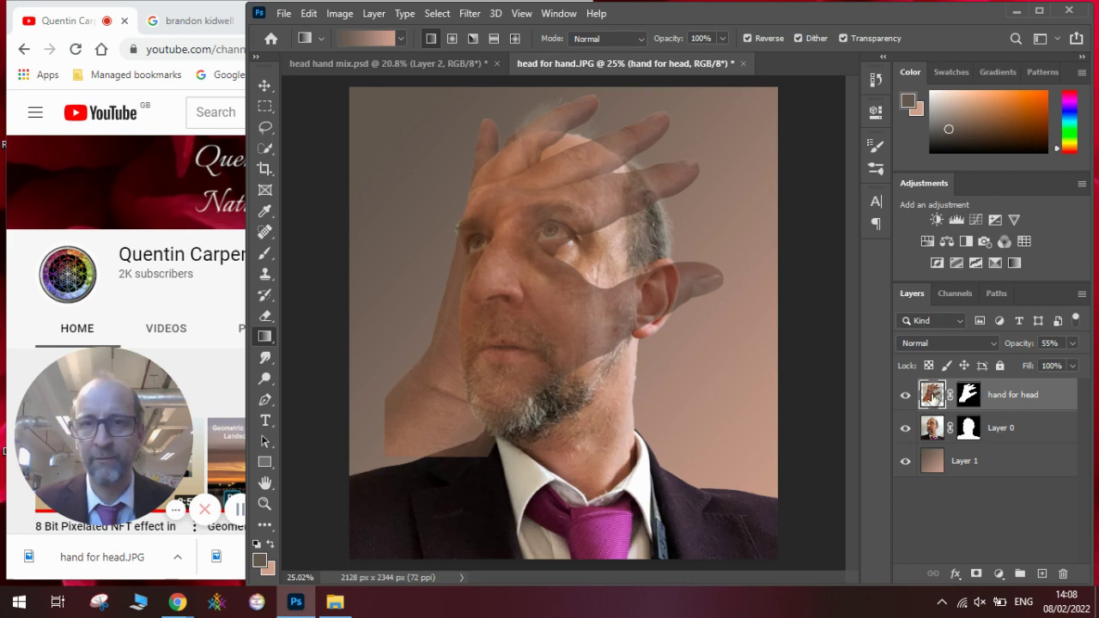
# Scale the hand layer to about 105% and nudge it up-left over the face.
pyautogui.click(268, 86)
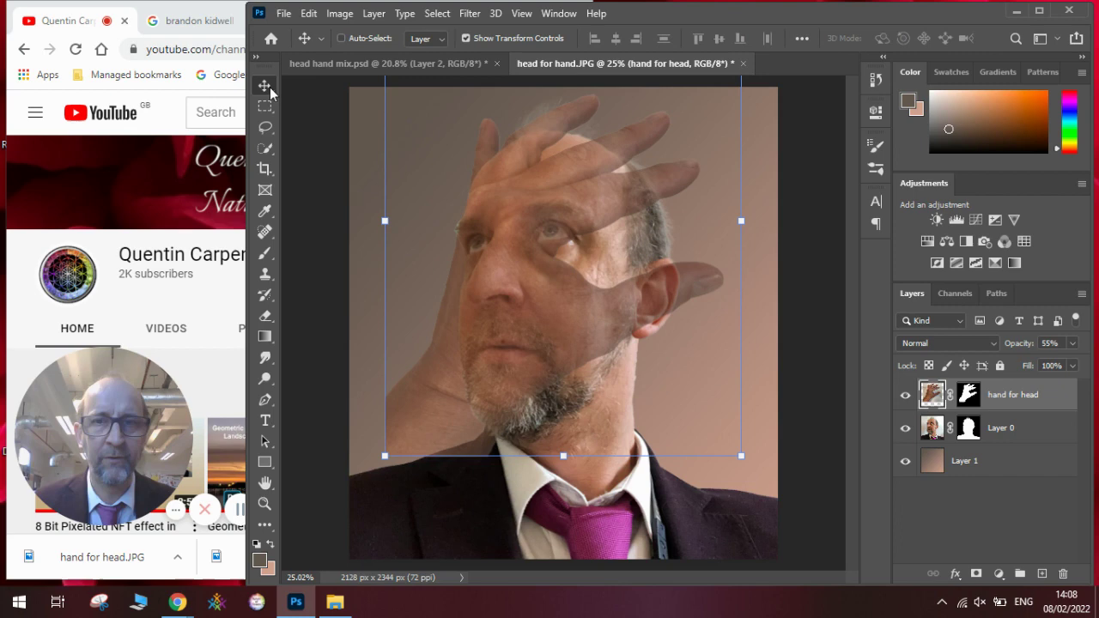
pyautogui.moveTo(745, 221); pyautogui.dragTo(759, 216)
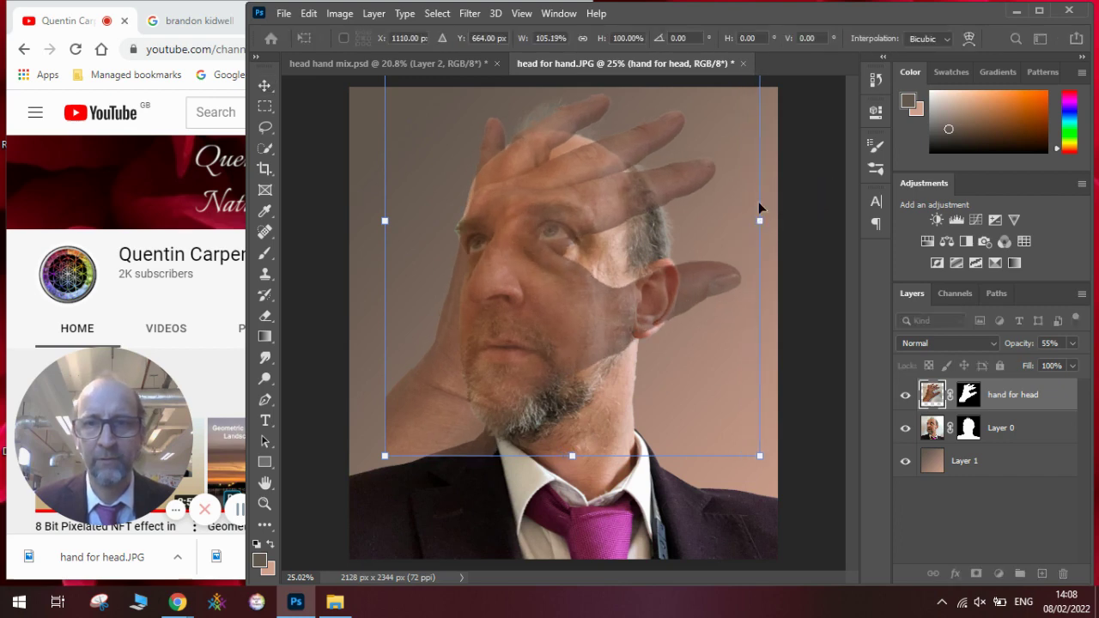
pyautogui.moveTo(758, 461); pyautogui.dragTo(761, 480)
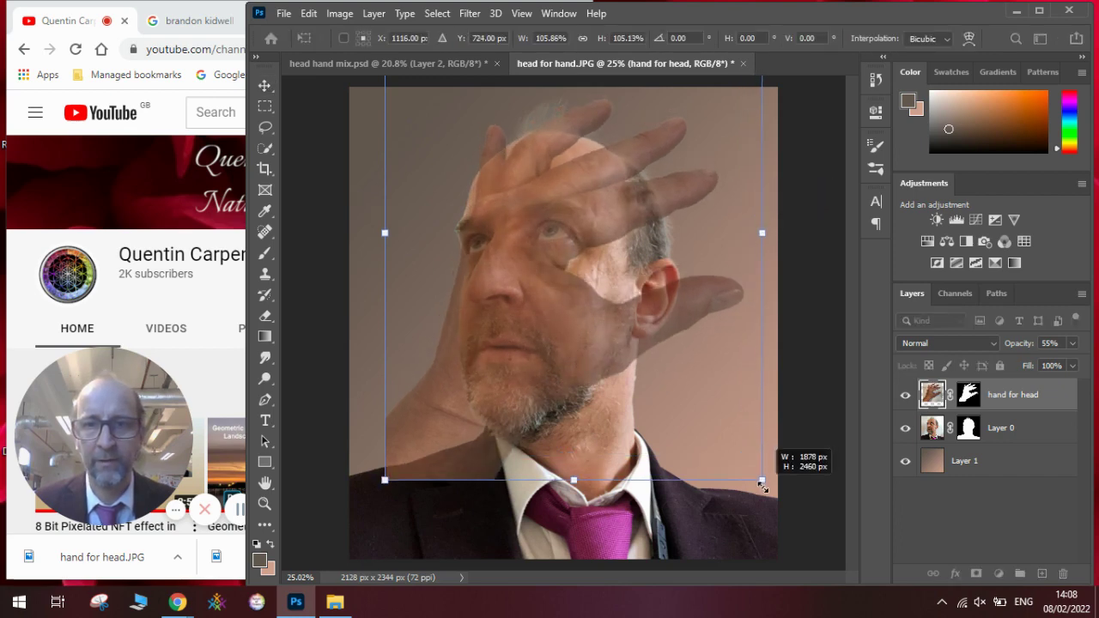
pyautogui.moveTo(638, 381); pyautogui.dragTo(632, 368)
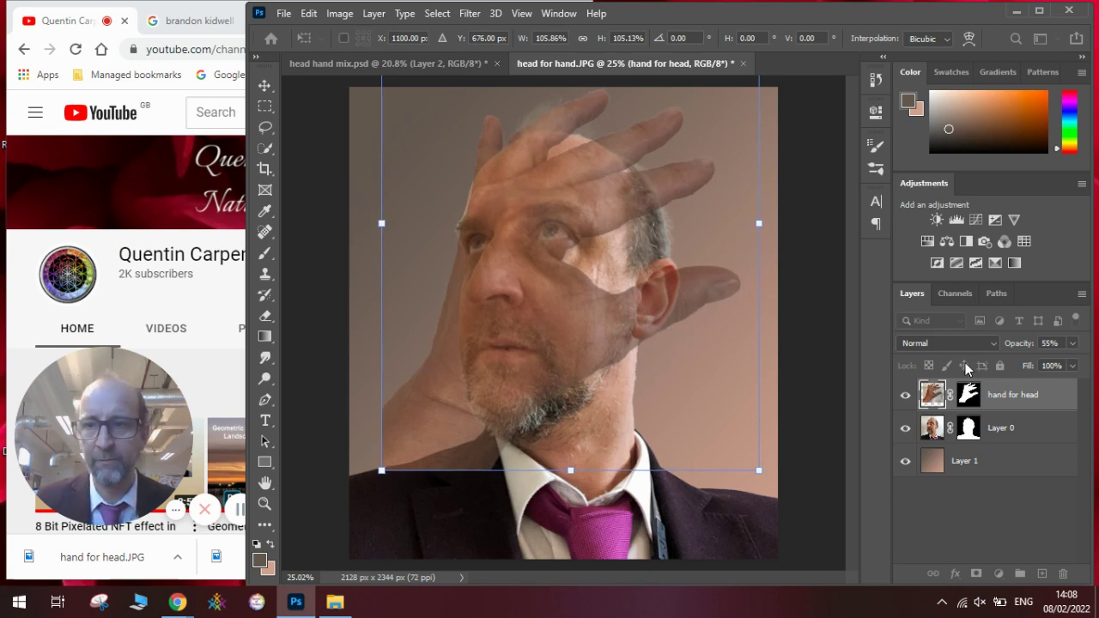
pyautogui.click(969, 394)
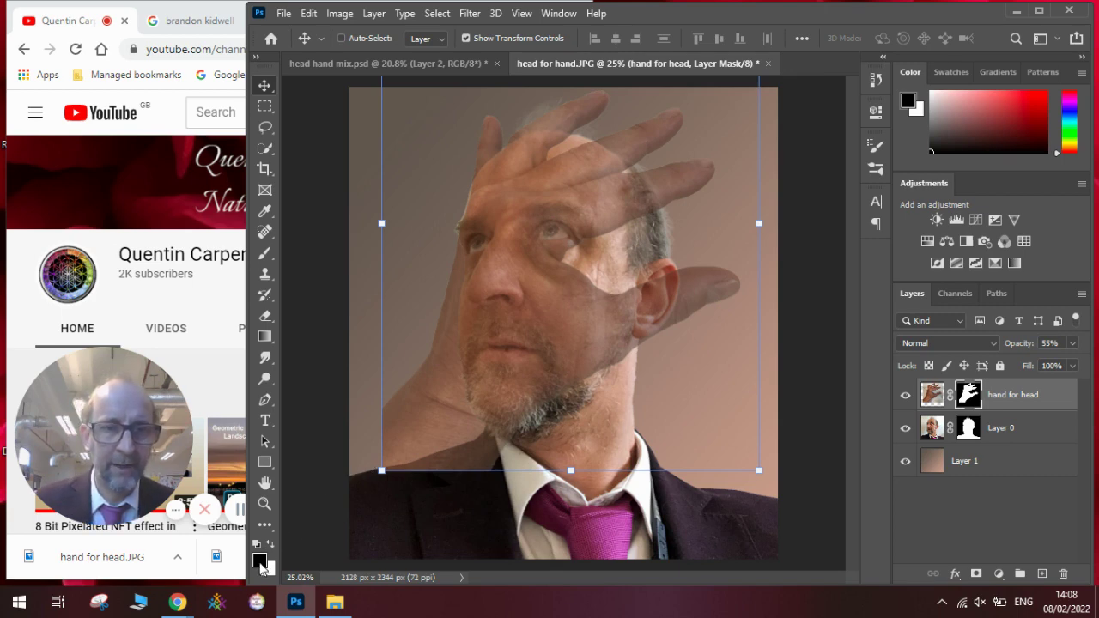
# Load a 228 px Soft Round Brush with black as the foreground colour.
pyautogui.click(256, 548)
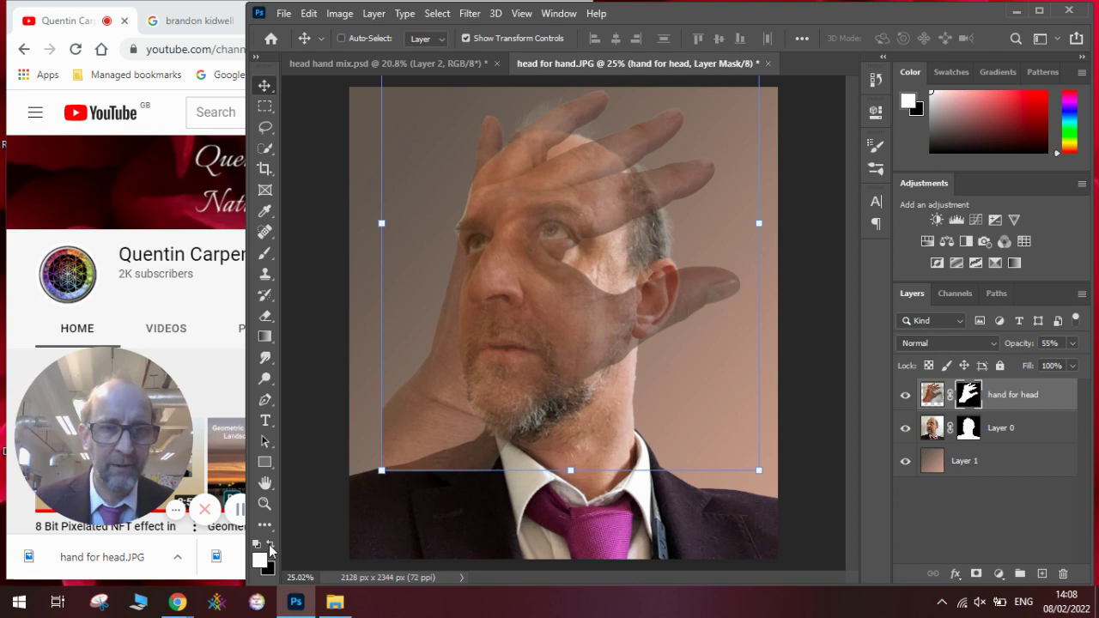
pyautogui.click(271, 545)
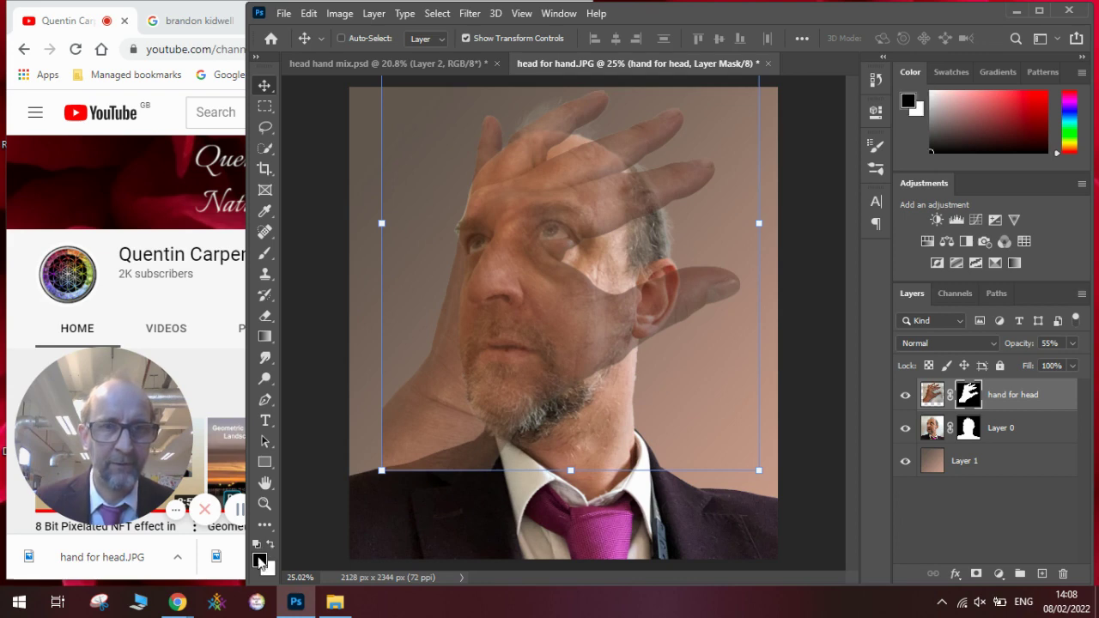
pyautogui.click(264, 253)
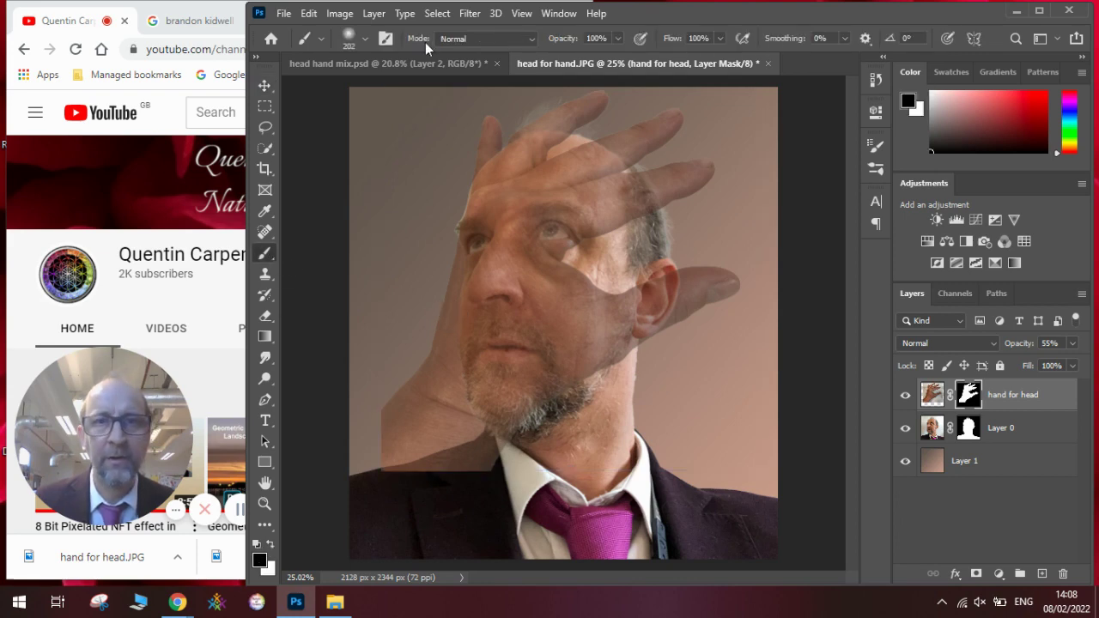
pyautogui.click(366, 39)
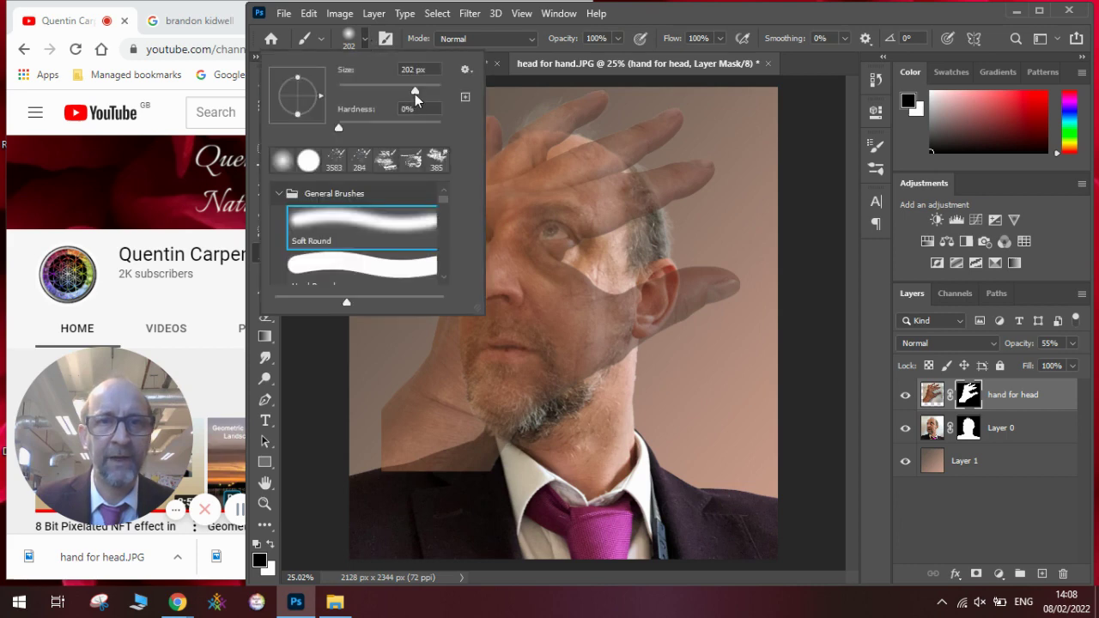
pyautogui.moveTo(415, 90); pyautogui.dragTo(417, 91)
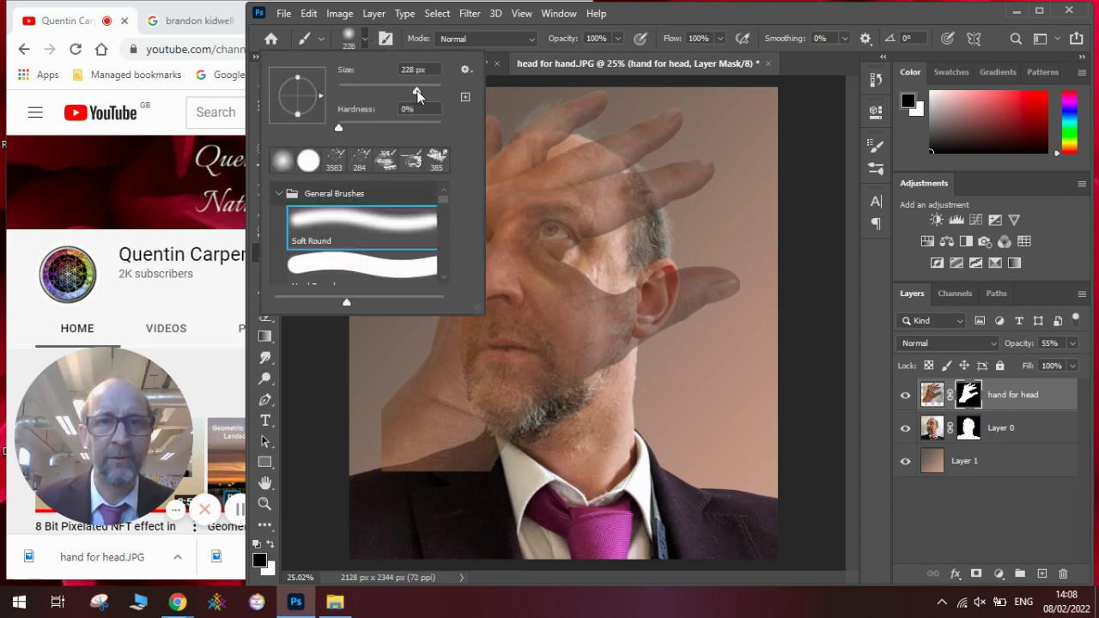
pyautogui.click(362, 219)
pyautogui.click(420, 373)
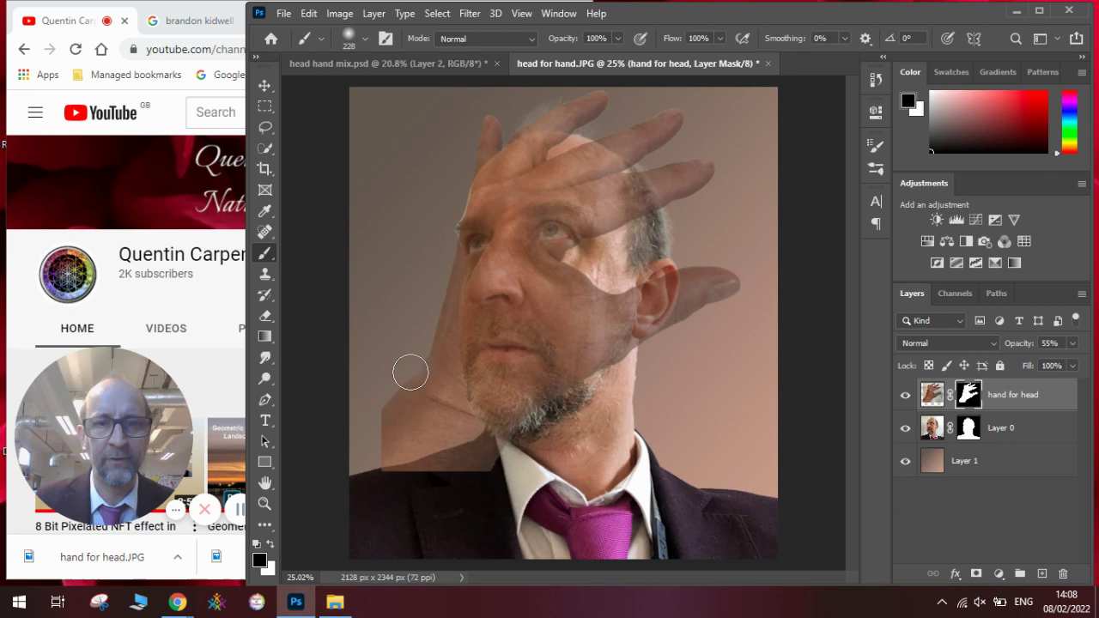
# Paint black on the hand's mask from left of the face up toward the eyes.
pyautogui.moveTo(410, 370)
pyautogui.mouseDown()
pyautogui.moveTo(430, 344)
pyautogui.moveTo(391, 414)
pyautogui.moveTo(412, 371)
pyautogui.moveTo(381, 406)
pyautogui.moveTo(390, 495)
pyautogui.moveTo(392, 387)
pyautogui.moveTo(424, 429)
pyautogui.moveTo(435, 484)
pyautogui.moveTo(431, 389)
pyautogui.moveTo(451, 254)
pyautogui.moveTo(453, 281)
pyautogui.moveTo(445, 243)
pyautogui.moveTo(488, 248)
pyautogui.moveTo(468, 241)
pyautogui.moveTo(480, 244)
pyautogui.moveTo(470, 286)
pyautogui.moveTo(483, 270)
pyautogui.moveTo(469, 294)
pyautogui.moveTo(503, 303)
pyautogui.moveTo(478, 317)
pyautogui.moveTo(492, 351)
pyautogui.moveTo(512, 356)
pyautogui.moveTo(498, 336)
pyautogui.moveTo(459, 359)
pyautogui.moveTo(494, 323)
pyautogui.moveTo(452, 422)
pyautogui.moveTo(461, 408)
pyautogui.moveTo(495, 441)
pyautogui.moveTo(481, 417)
pyautogui.moveTo(546, 402)
pyautogui.moveTo(521, 403)
pyautogui.moveTo(485, 373)
pyautogui.moveTo(530, 397)
pyautogui.moveTo(467, 367)
pyautogui.moveTo(522, 242)
pyautogui.moveTo(513, 251)
pyautogui.moveTo(559, 232)
pyautogui.moveTo(522, 222)
pyautogui.moveTo(572, 227)
pyautogui.moveTo(554, 247)
pyautogui.mouseUp()
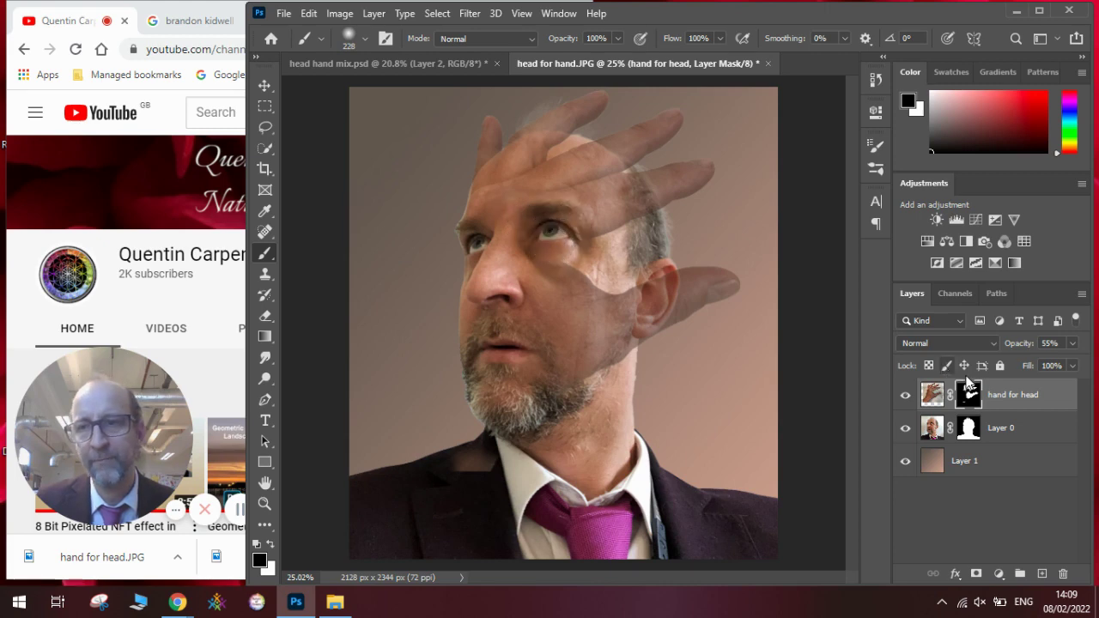
# Set the hand layer's opacity to 100%.
pyautogui.click(1071, 344)
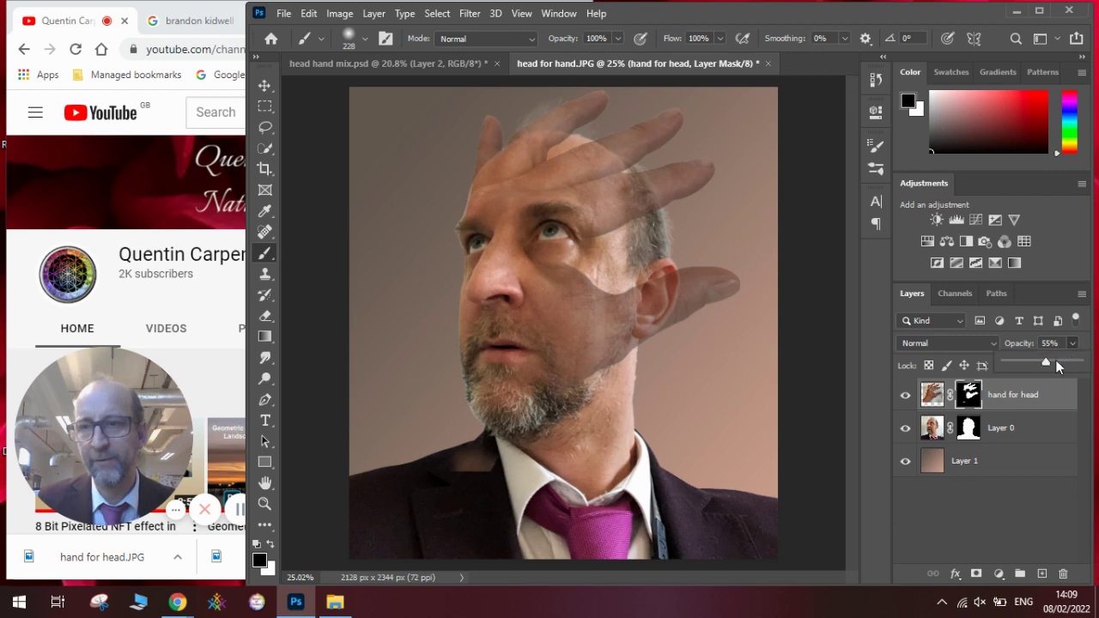
pyautogui.moveTo(1062, 364); pyautogui.dragTo(1085, 371)
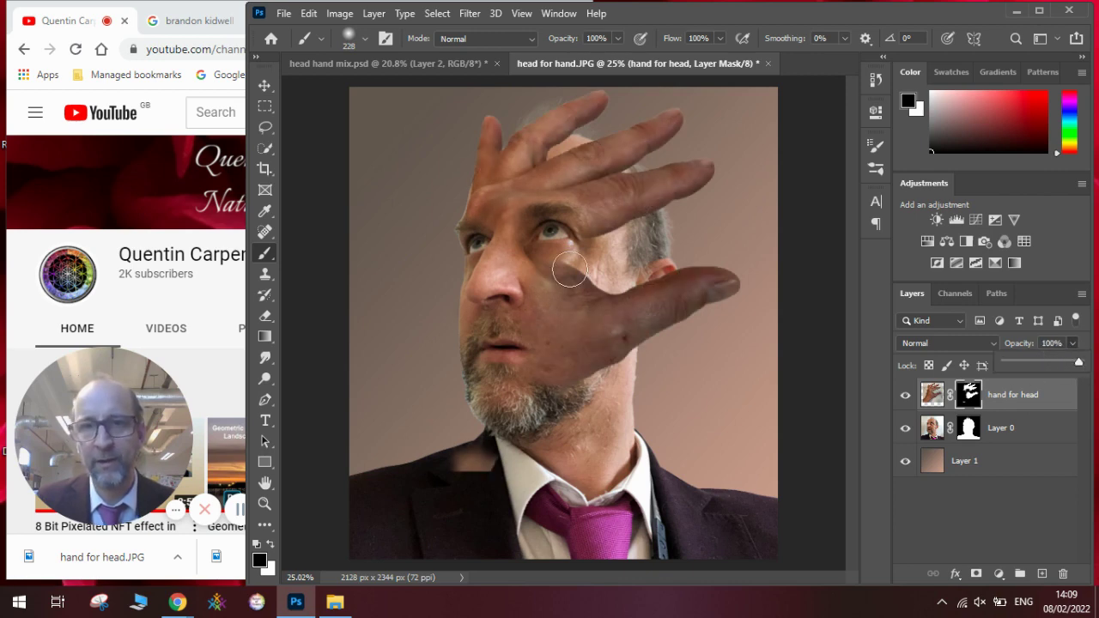
pyautogui.click(481, 244)
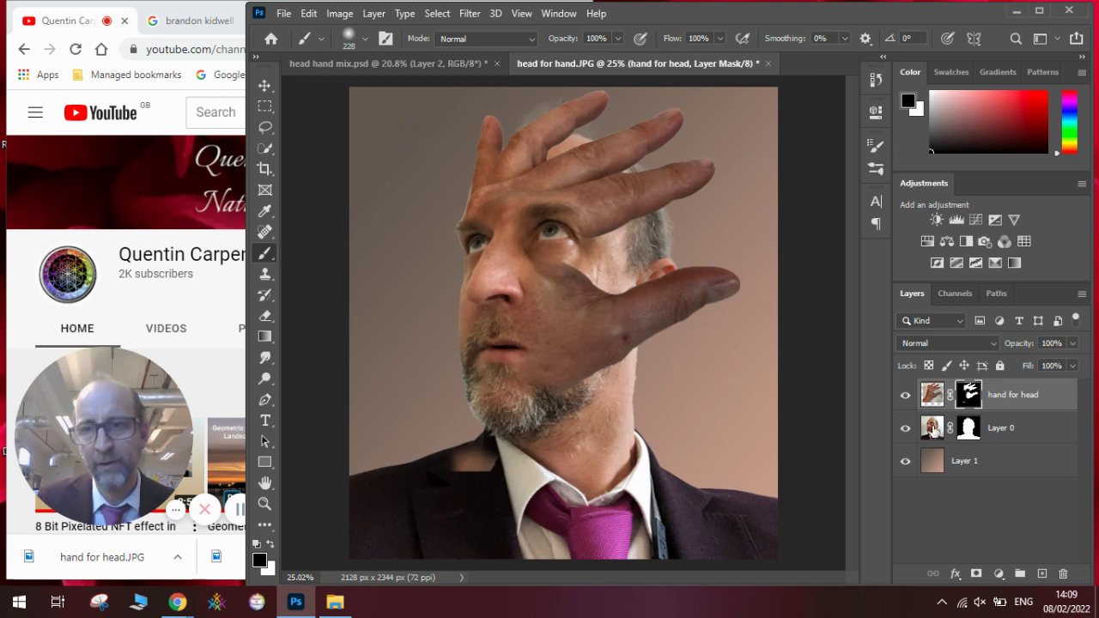
# Paint white to restore the forehead, then black to reveal eye, beard, collar and mouth.
pyautogui.click(272, 544)
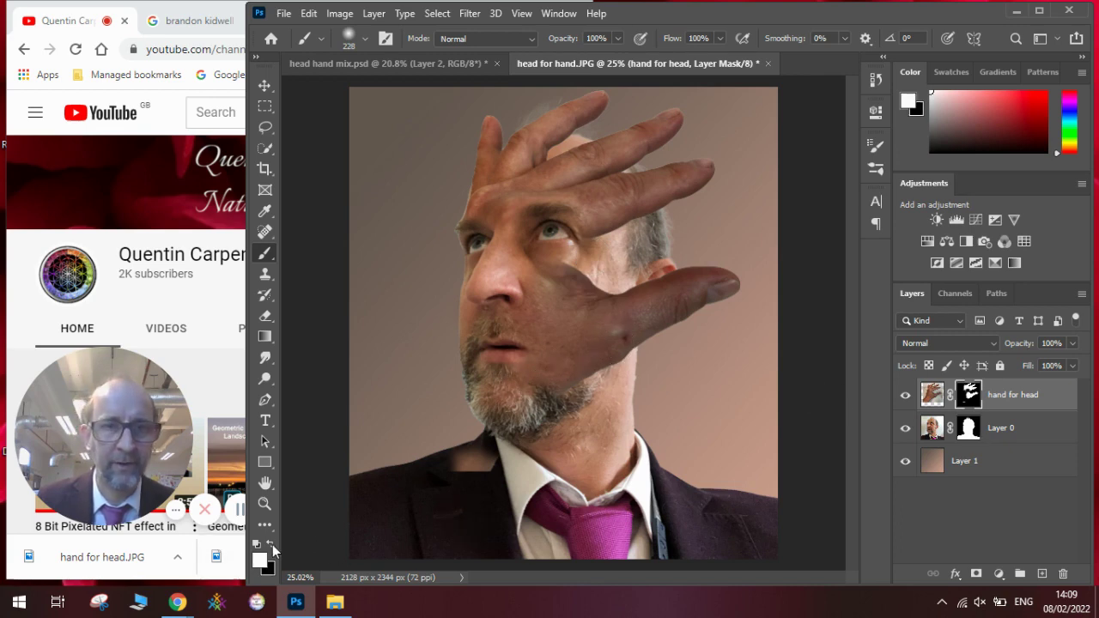
pyautogui.moveTo(563, 213)
pyautogui.mouseDown()
pyautogui.moveTo(515, 183)
pyautogui.moveTo(525, 184)
pyautogui.moveTo(493, 191)
pyautogui.moveTo(544, 184)
pyautogui.moveTo(615, 259)
pyautogui.mouseUp()
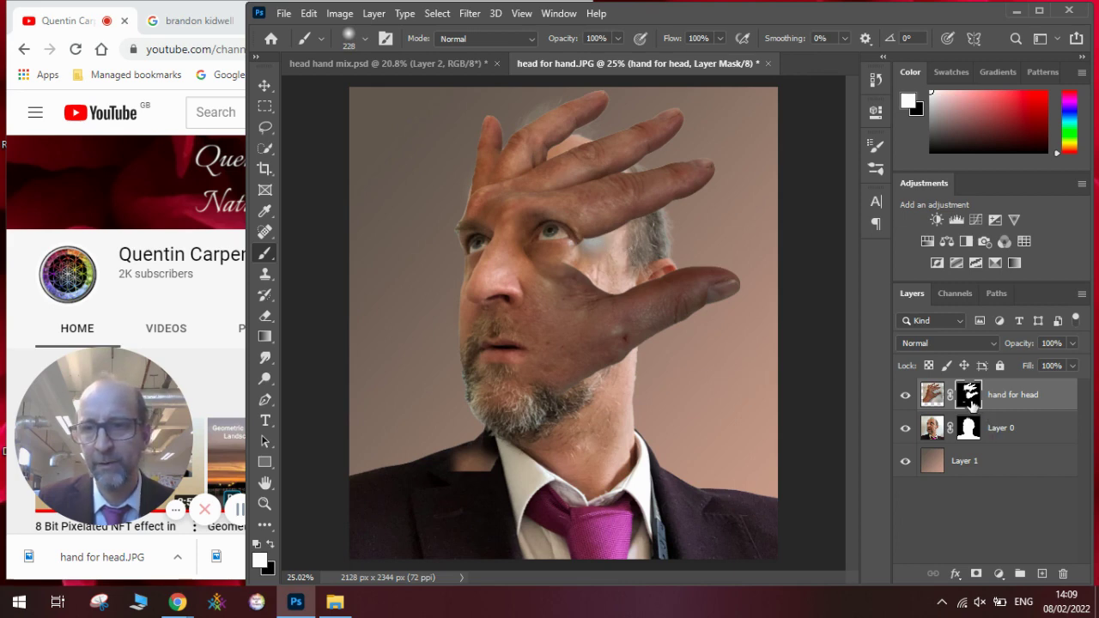
pyautogui.click(271, 545)
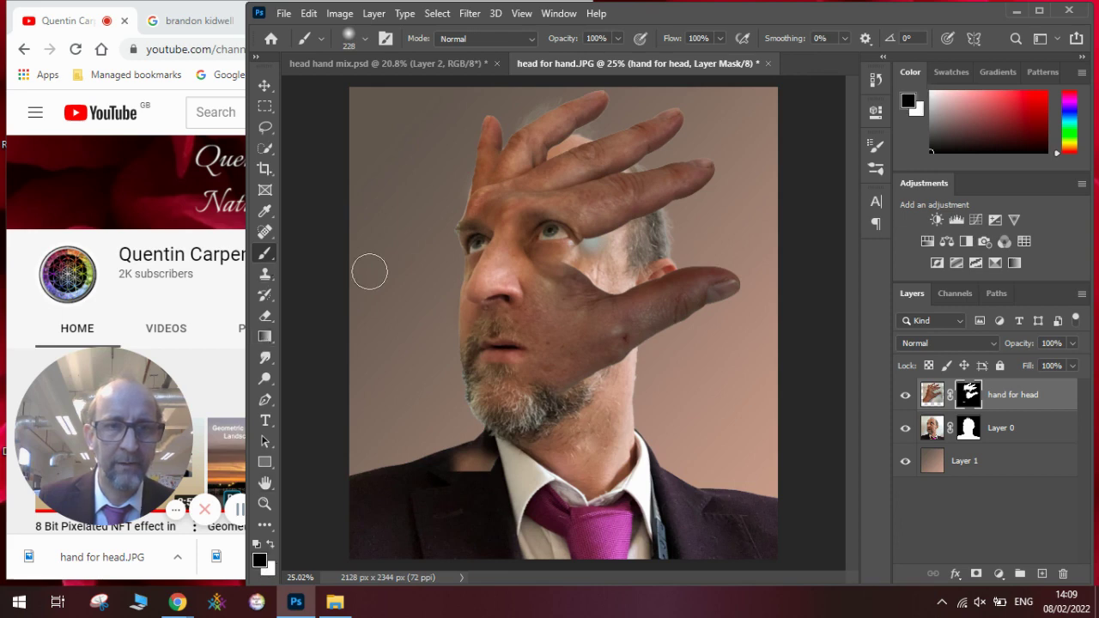
pyautogui.moveTo(600, 249)
pyautogui.mouseDown()
pyautogui.moveTo(593, 241)
pyautogui.moveTo(571, 259)
pyautogui.moveTo(599, 278)
pyautogui.moveTo(562, 269)
pyautogui.moveTo(587, 275)
pyautogui.mouseUp()
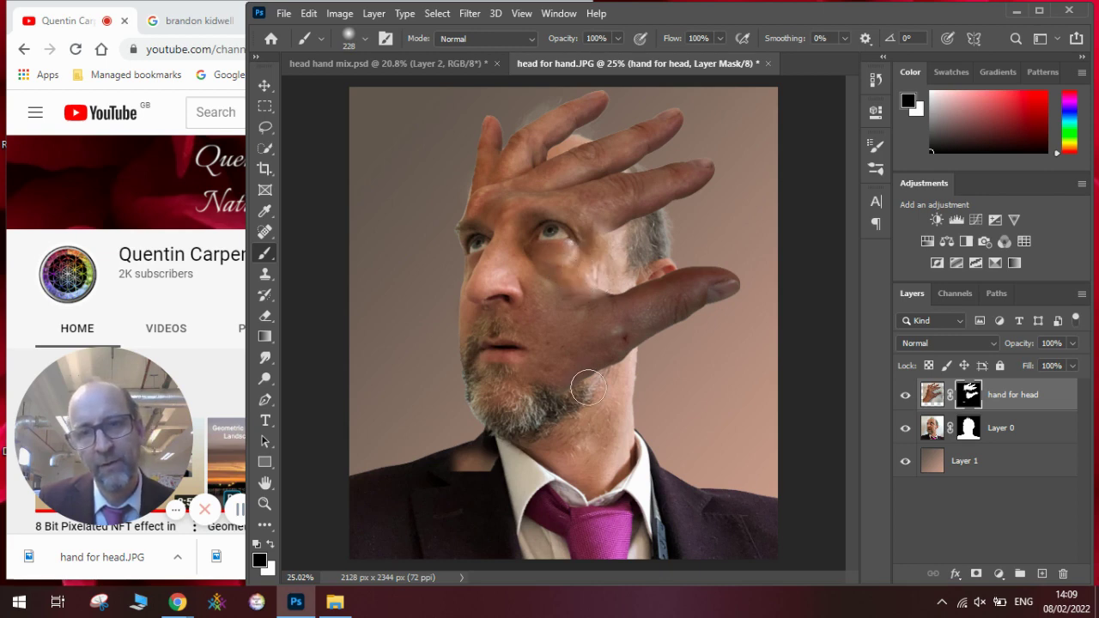
pyautogui.moveTo(588, 388)
pyautogui.mouseDown()
pyautogui.moveTo(549, 428)
pyautogui.moveTo(579, 391)
pyautogui.moveTo(523, 405)
pyautogui.moveTo(600, 404)
pyautogui.mouseUp()
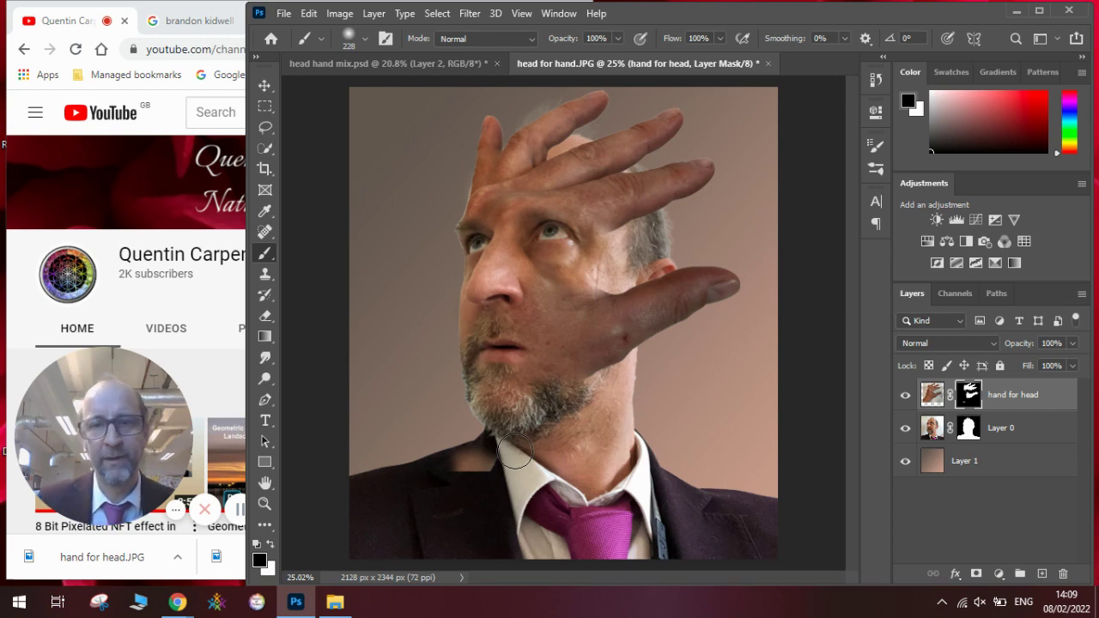
pyautogui.moveTo(514, 452)
pyautogui.mouseDown()
pyautogui.moveTo(483, 450)
pyautogui.moveTo(483, 464)
pyautogui.moveTo(437, 468)
pyautogui.moveTo(519, 489)
pyautogui.moveTo(481, 427)
pyautogui.moveTo(462, 427)
pyautogui.moveTo(485, 393)
pyautogui.mouseUp()
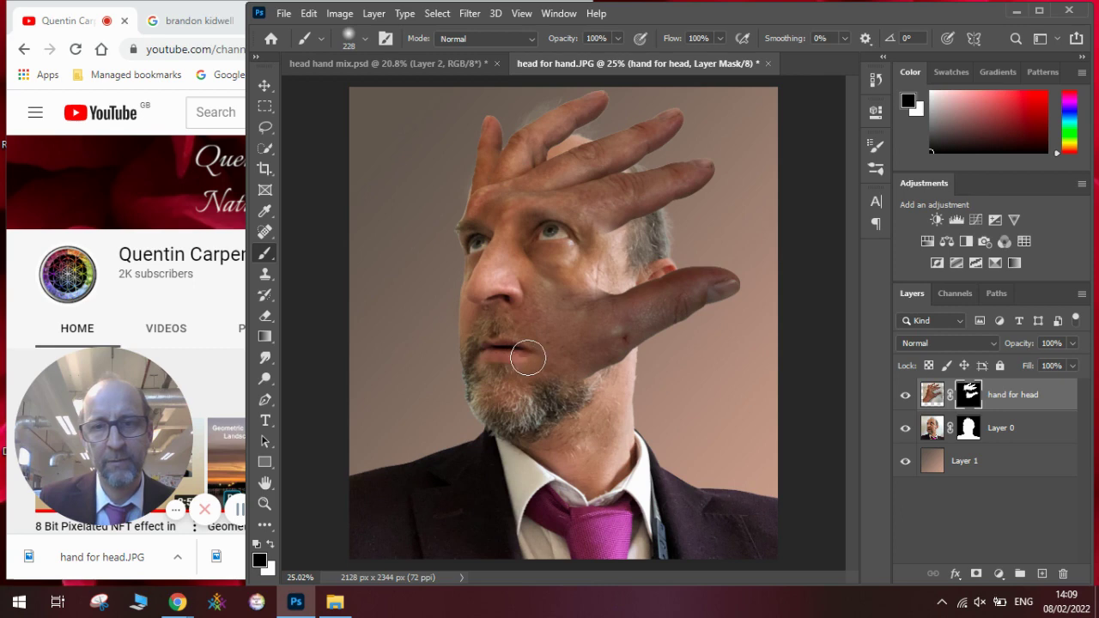
pyautogui.moveTo(527, 358)
pyautogui.mouseDown()
pyautogui.moveTo(515, 332)
pyautogui.moveTo(516, 344)
pyautogui.mouseUp()
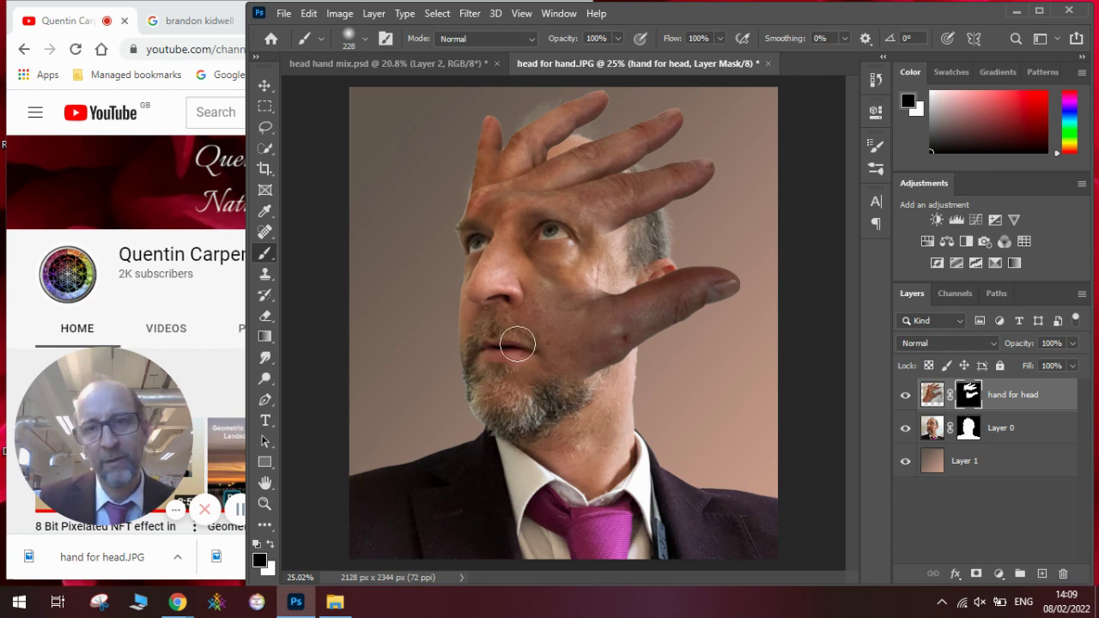
# On Layer 0's mask, paint black over the ear, head top between fingers, and right neck.
pyautogui.click(969, 427)
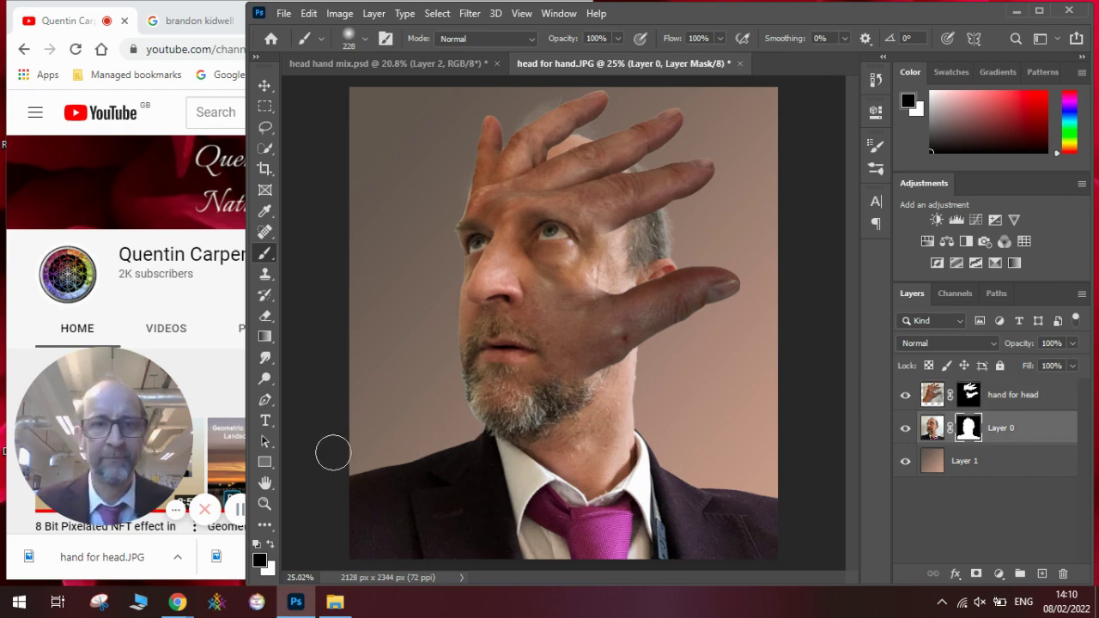
pyautogui.moveTo(693, 226)
pyautogui.mouseDown()
pyautogui.moveTo(669, 219)
pyautogui.moveTo(627, 250)
pyautogui.moveTo(607, 242)
pyautogui.moveTo(675, 253)
pyautogui.moveTo(689, 229)
pyautogui.mouseUp()
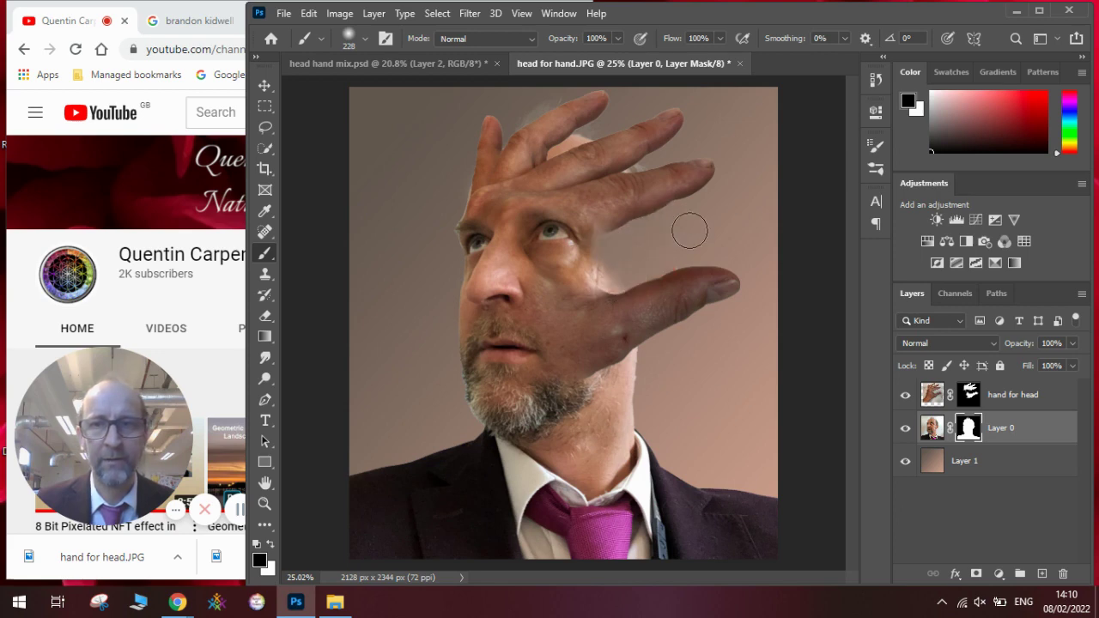
pyautogui.moveTo(620, 130)
pyautogui.mouseDown()
pyautogui.moveTo(568, 142)
pyautogui.moveTo(546, 164)
pyautogui.moveTo(569, 114)
pyautogui.moveTo(516, 129)
pyautogui.moveTo(572, 93)
pyautogui.moveTo(529, 116)
pyautogui.mouseUp()
pyautogui.moveTo(609, 289)
pyautogui.mouseDown()
pyautogui.moveTo(650, 343)
pyautogui.moveTo(627, 387)
pyautogui.moveTo(644, 431)
pyautogui.moveTo(633, 407)
pyautogui.moveTo(608, 395)
pyautogui.mouseUp()
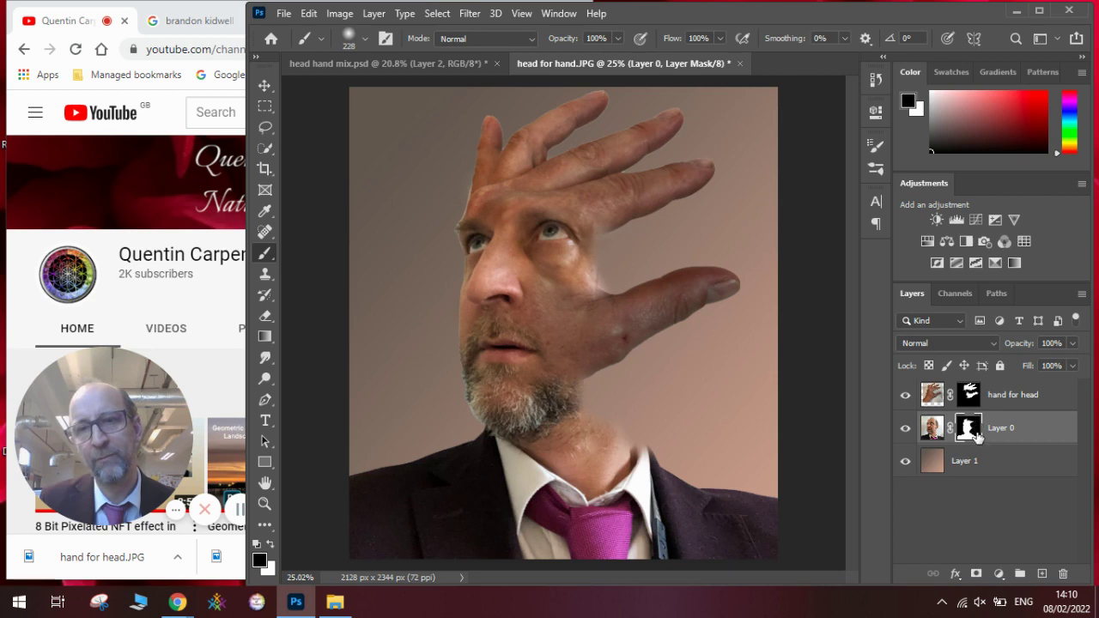
# Flip between head hand mix.psd and head for hand.JPG, then show the brandon kidwell results.
pyautogui.click(389, 64)
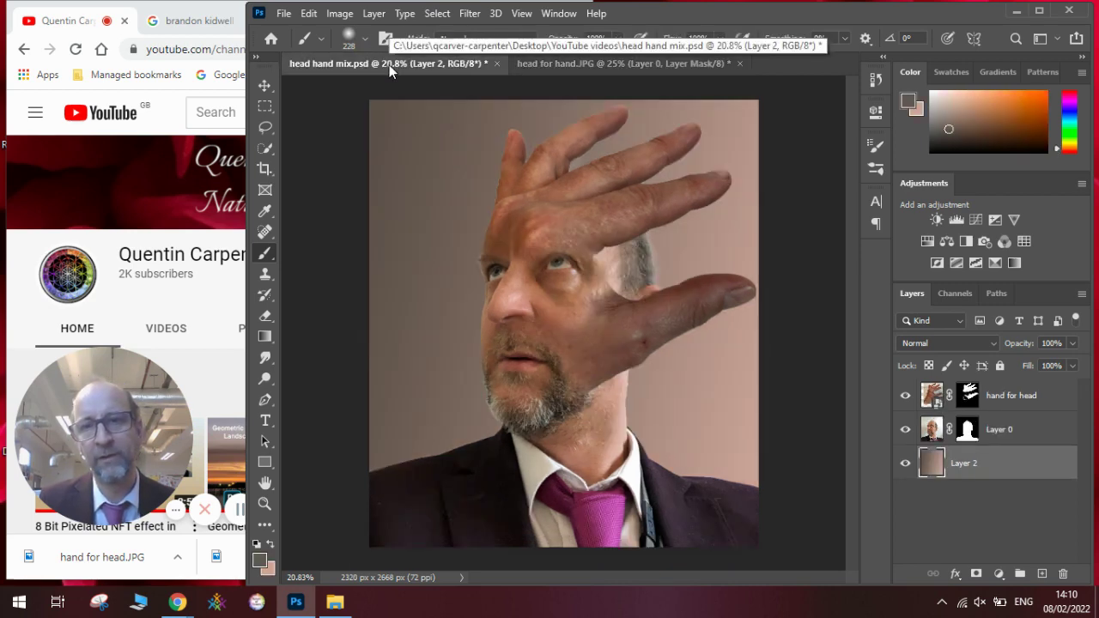
pyautogui.click(553, 64)
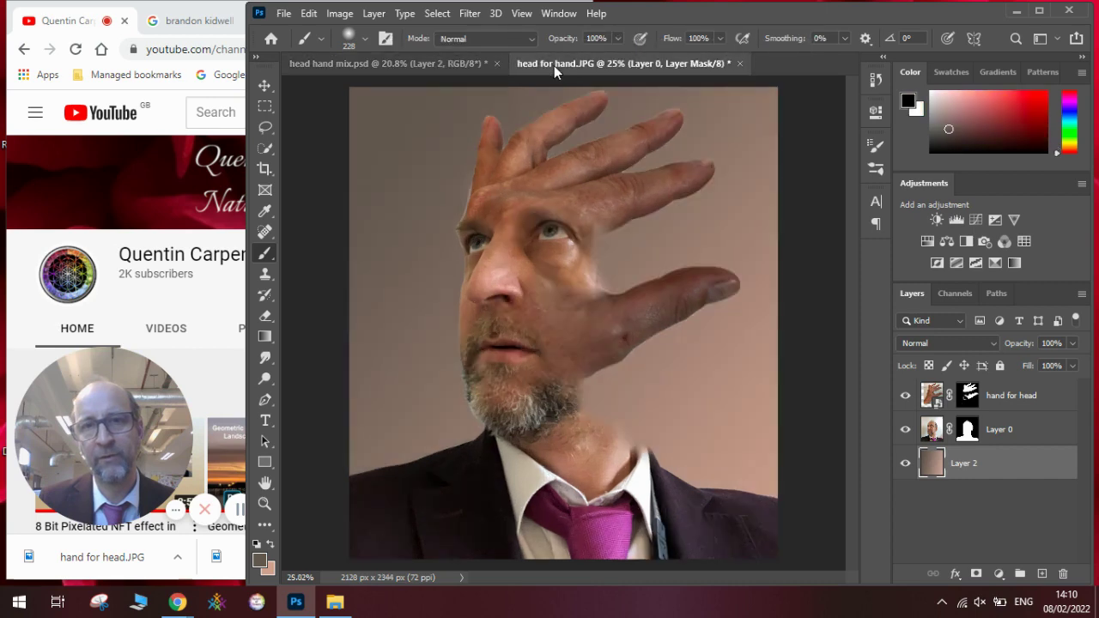
pyautogui.click(434, 60)
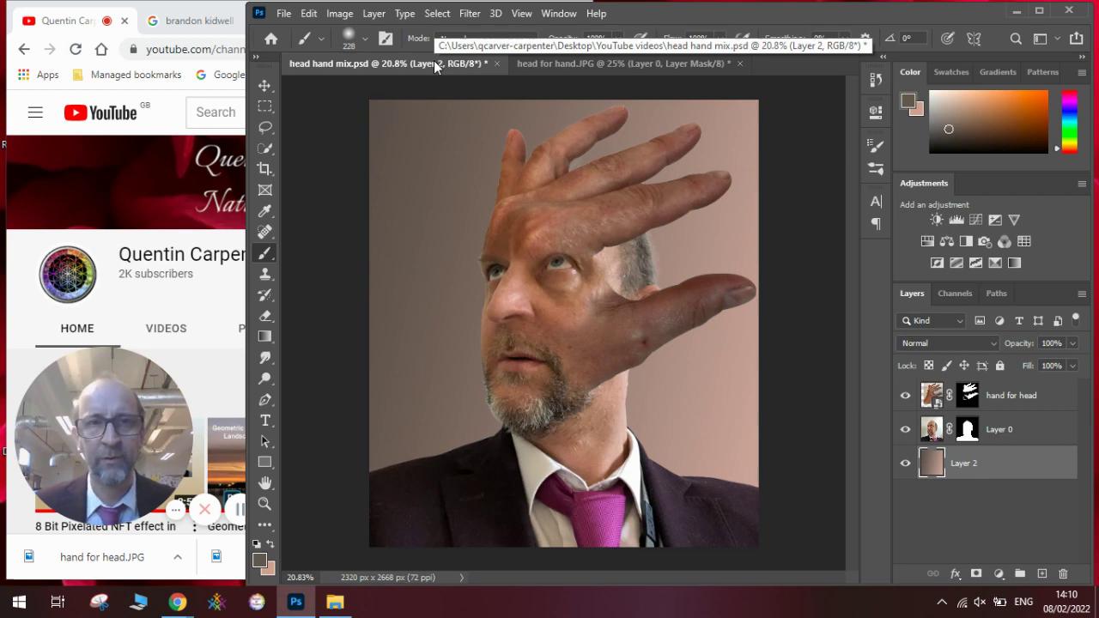
pyautogui.click(191, 24)
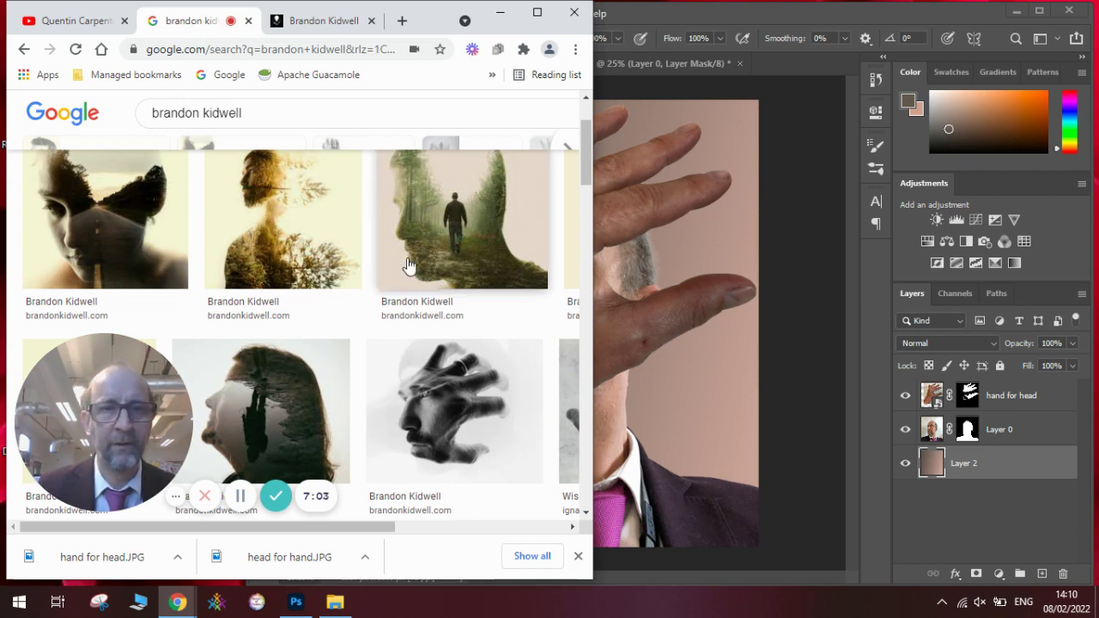
pyautogui.moveTo(589, 172); pyautogui.dragTo(582, 364)
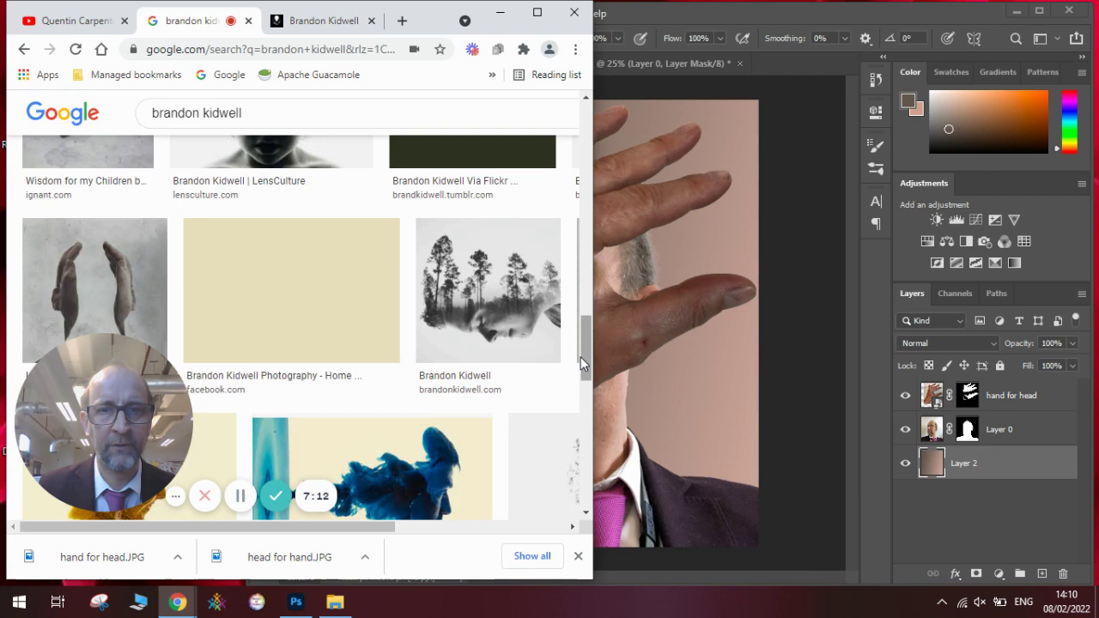
pyautogui.scroll(-3, 581, 357)
pyautogui.scroll(2, 583, 404)
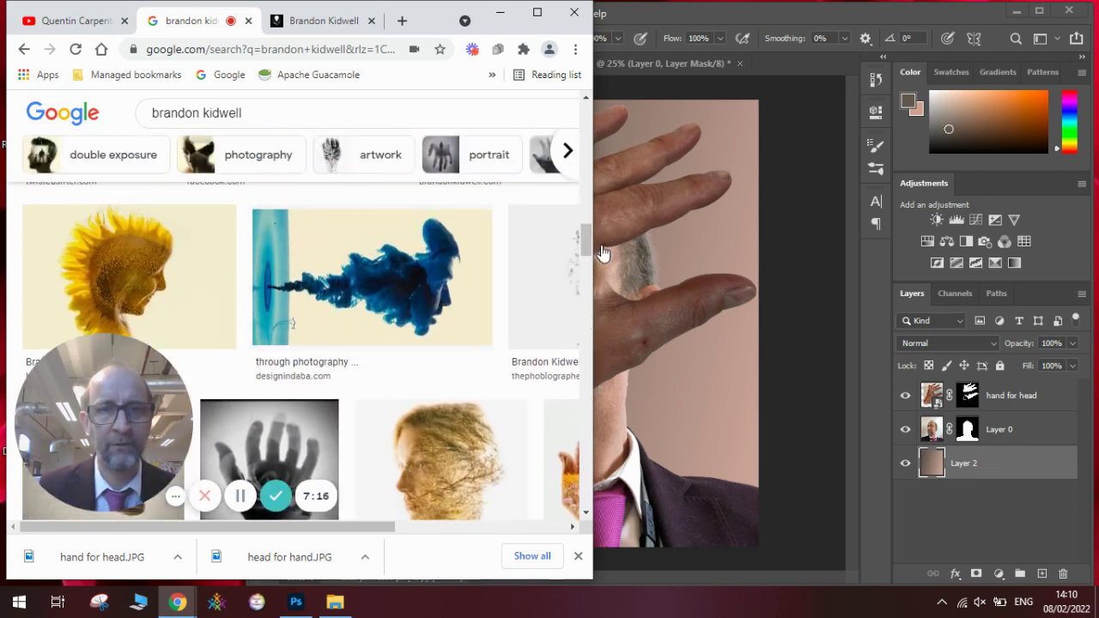
pyautogui.moveTo(586, 235); pyautogui.dragTo(585, 113)
# Open the channel's full Photoshop Tutorials playlist and scroll through it.
pyautogui.click(75, 20)
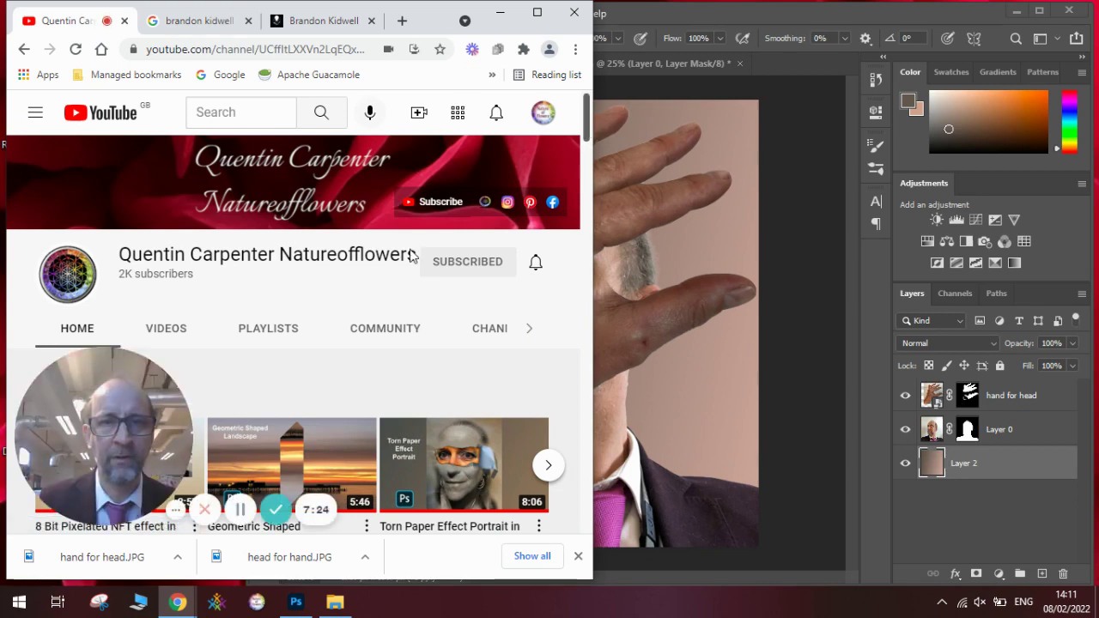
pyautogui.click(269, 330)
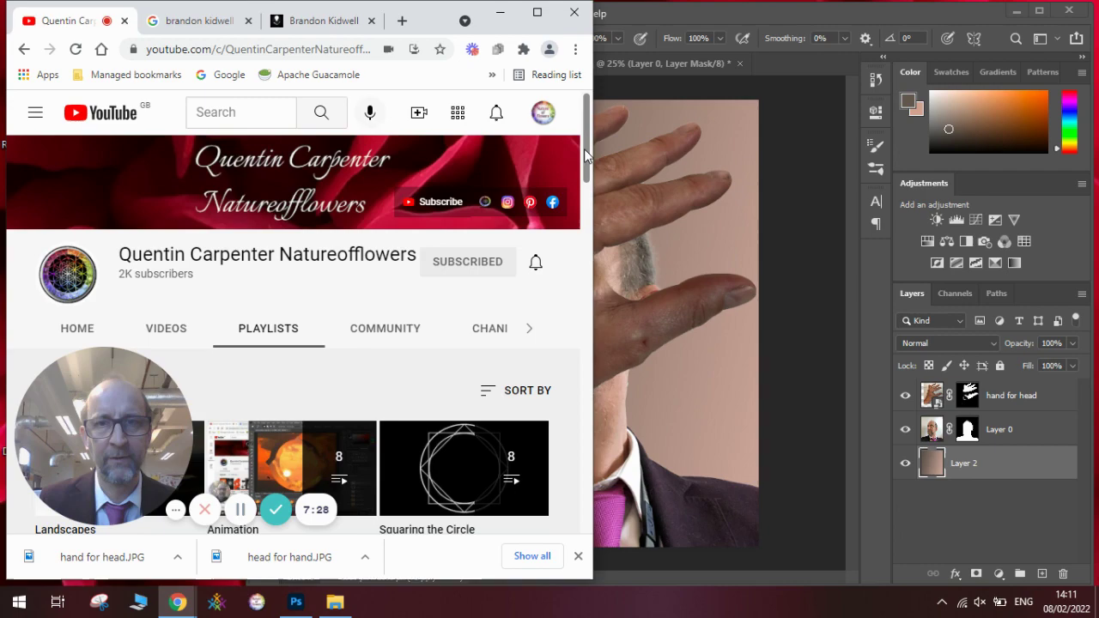
pyautogui.moveTo(584, 149); pyautogui.dragTo(597, 374)
pyautogui.click(438, 427)
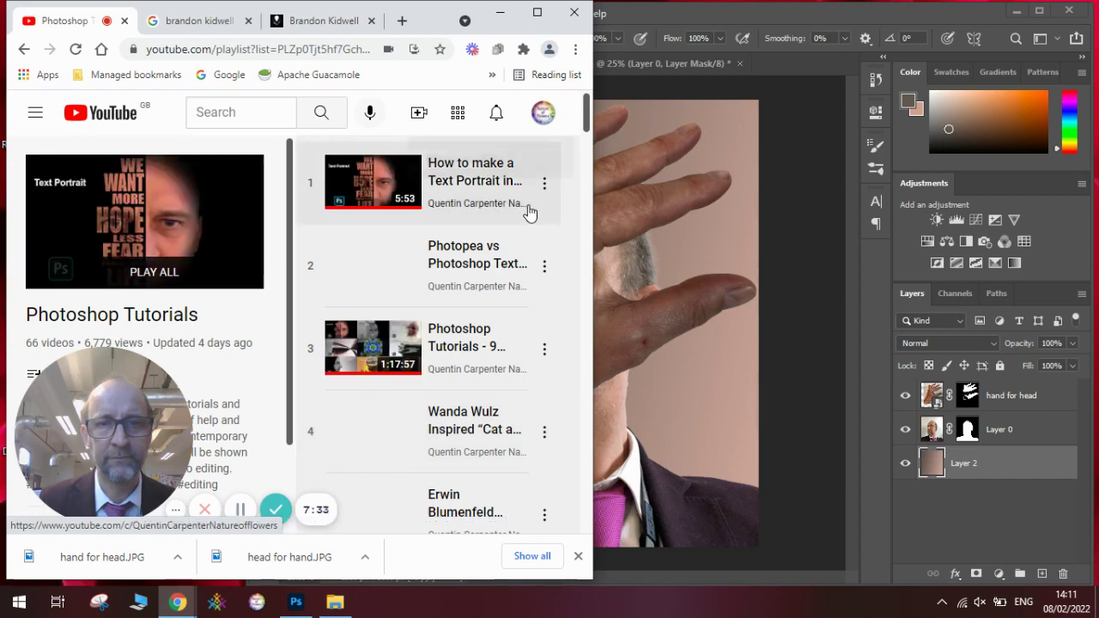
pyautogui.moveTo(585, 116); pyautogui.dragTo(577, 457)
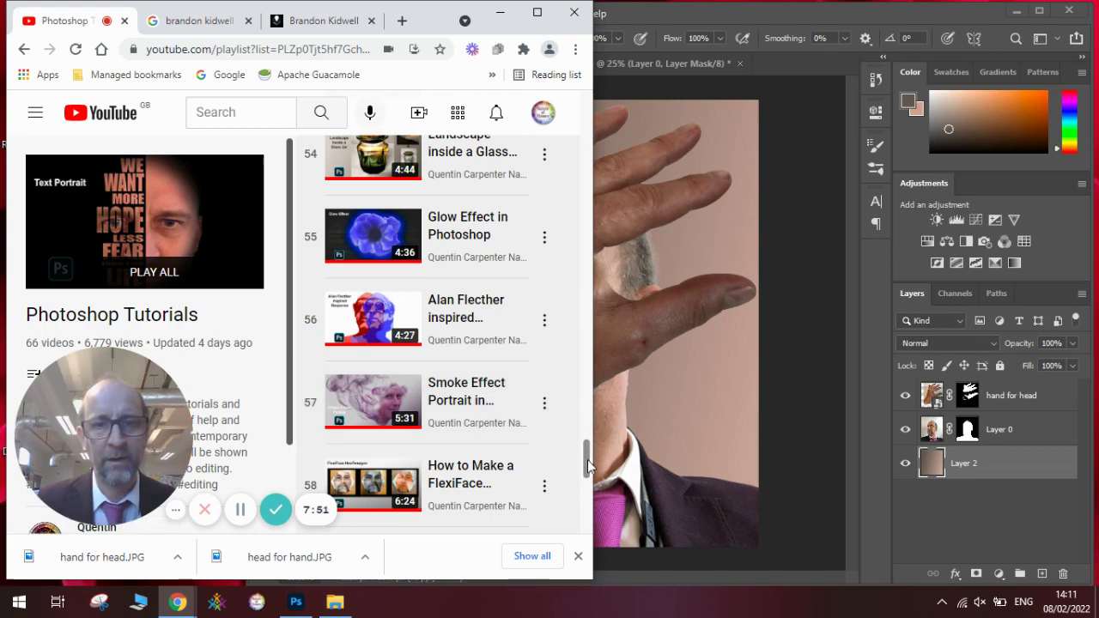
pyautogui.moveTo(588, 466); pyautogui.dragTo(564, 180)
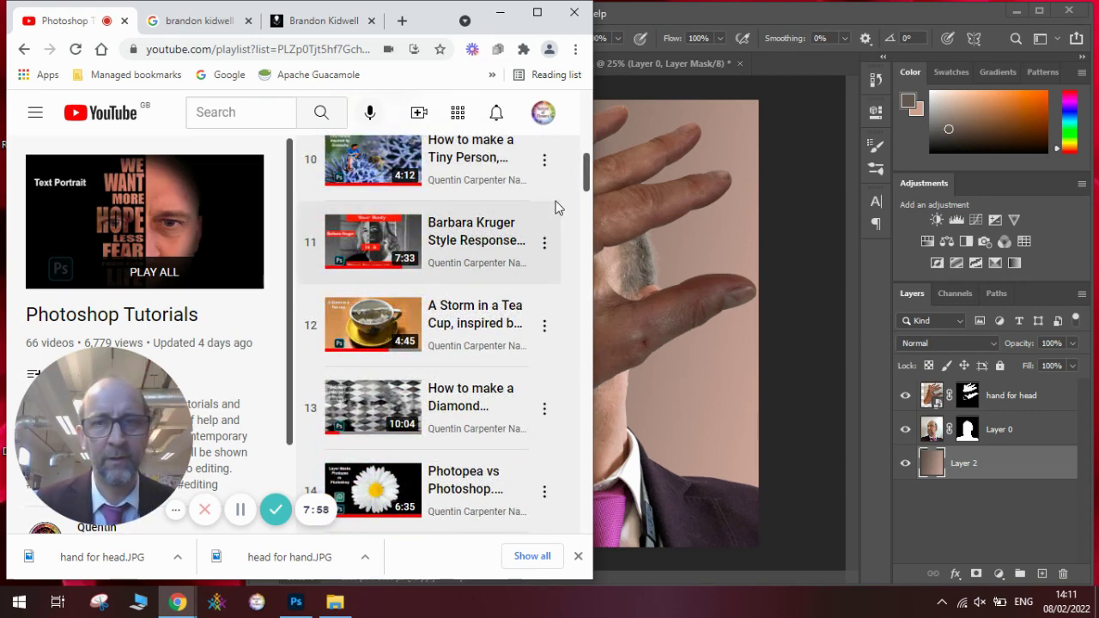
pyautogui.moveTo(587, 168); pyautogui.dragTo(587, 107)
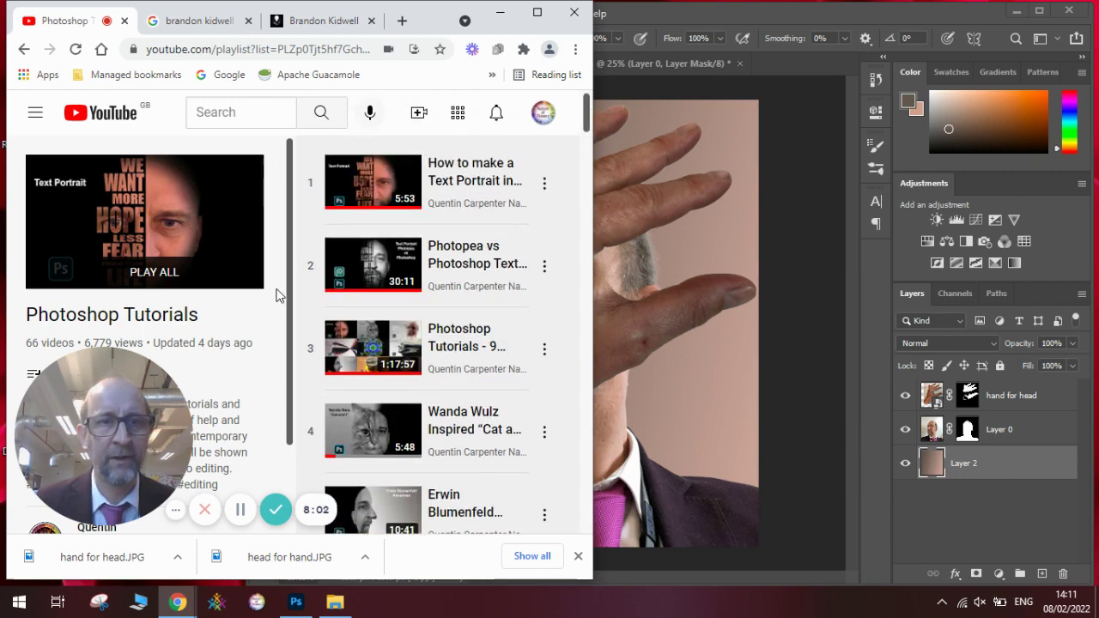
# Return to the channel home page, glance at the composite, and bring YouTube back.
pyautogui.click(45, 526)
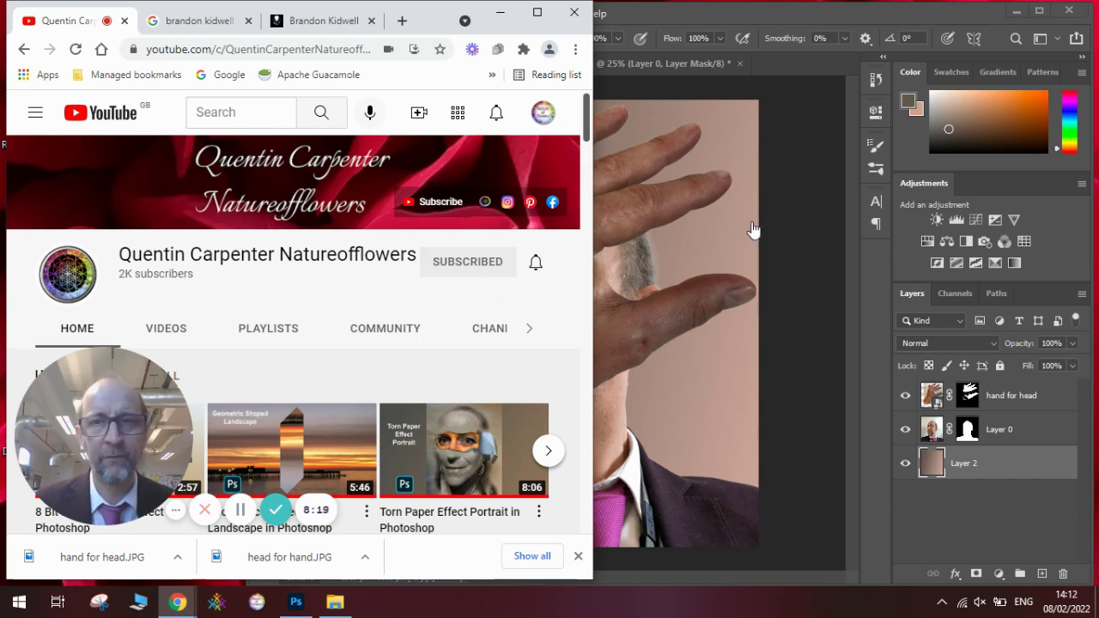
pyautogui.click(781, 226)
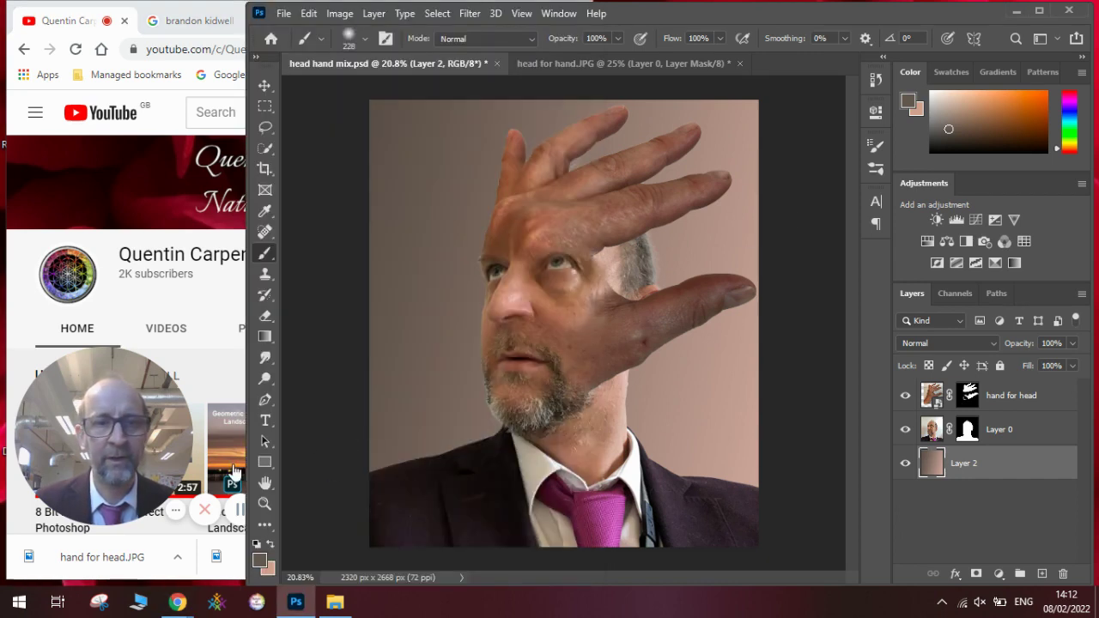
pyautogui.click(207, 304)
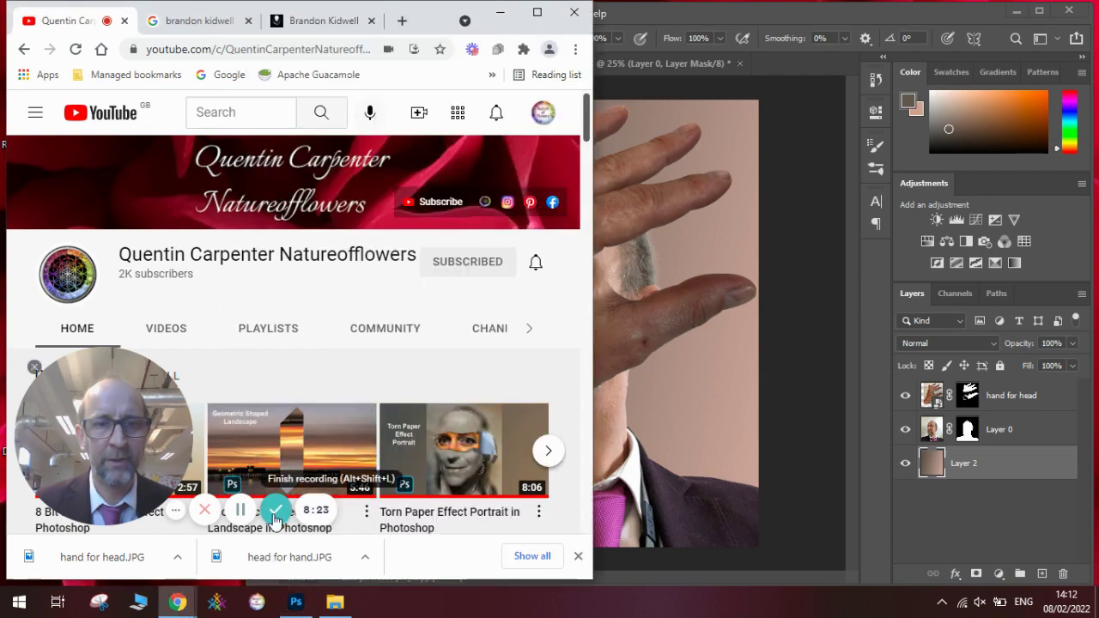